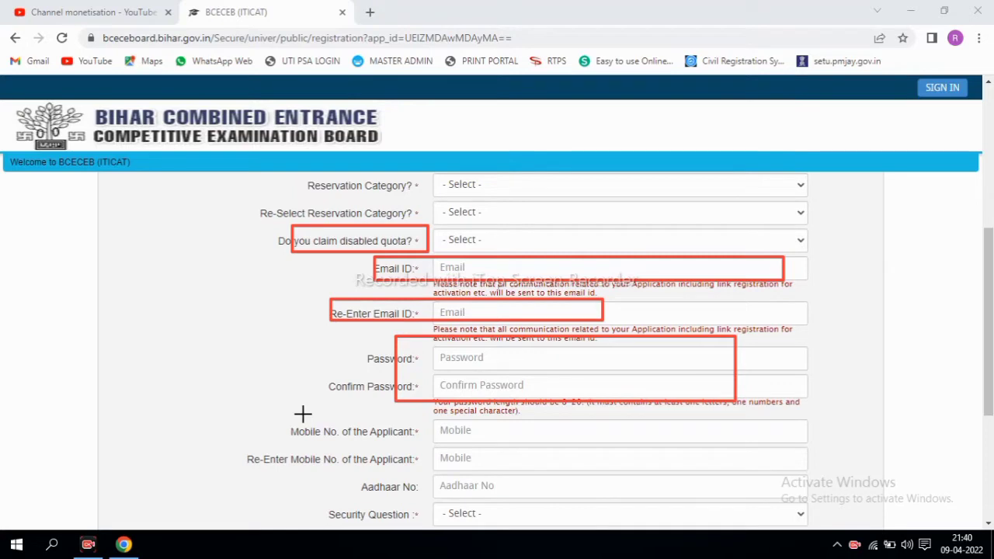
Outline the Mobile, Re-Enter Mobile, Aadhaar and Security Question fields in red, then scroll to the captcha
mouse_move(282, 414)
left_mouse_down()
mouse_move(471, 463)
mouse_move(537, 445)
mouse_move(596, 444)
left_mouse_up()
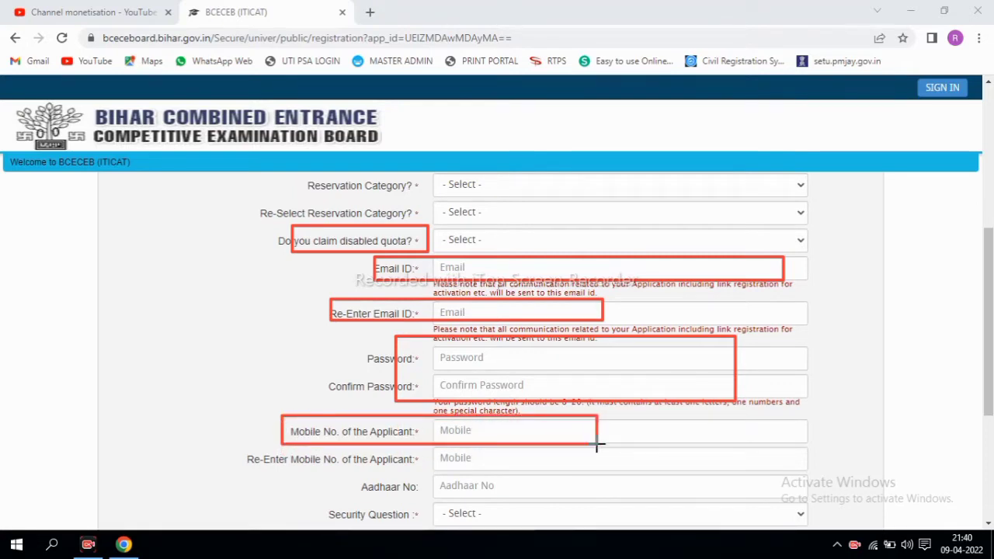
left_click_drag(308, 444, 533, 464)
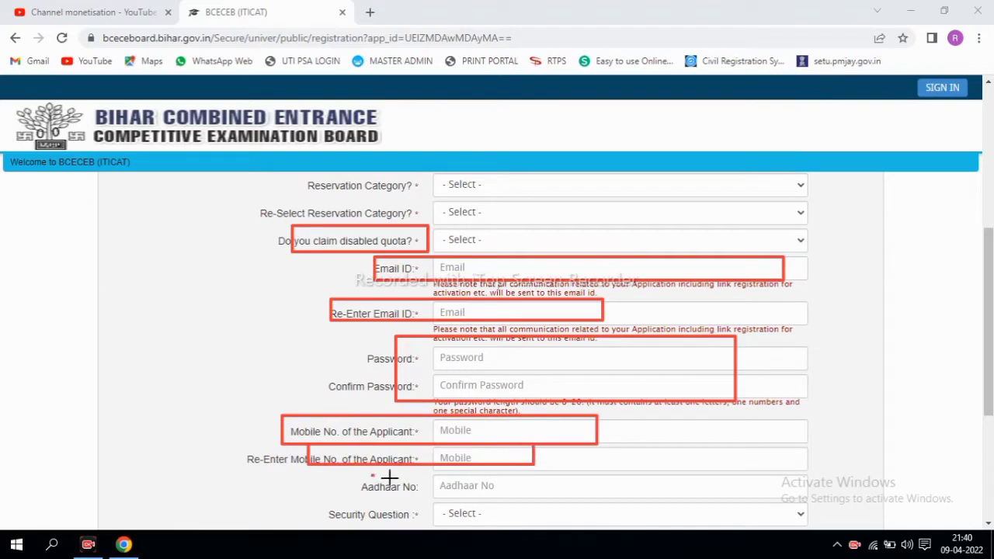
left_click_drag(372, 476, 657, 496)
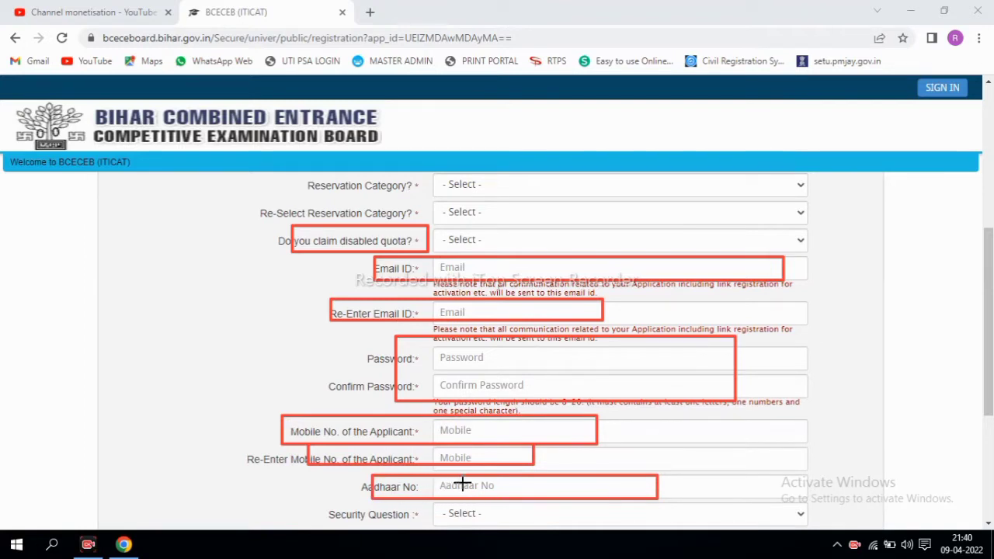
left_click_drag(403, 477, 431, 495)
mouse_move(320, 502)
left_mouse_down()
mouse_move(398, 526)
mouse_move(449, 522)
mouse_move(432, 527)
left_mouse_up()
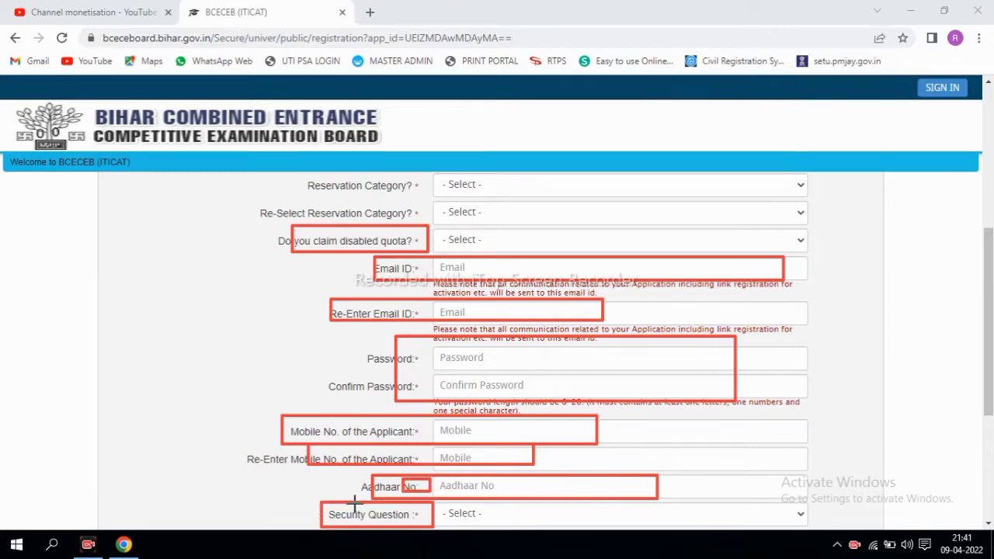
scroll(941, 362, "down", 3)
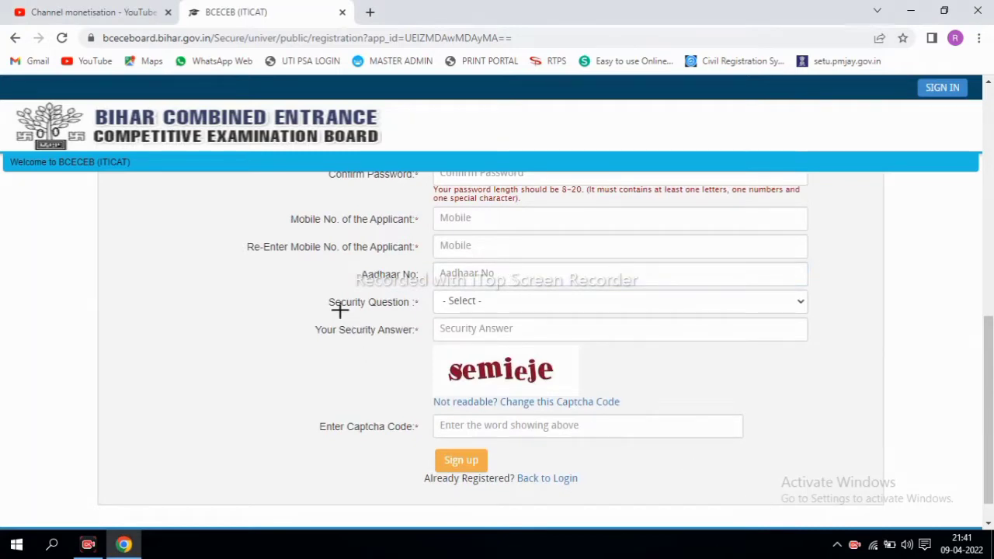
Box the Security Question, Security Answer, captcha and Sign up button, then clear the marks and minimise Chrome
left_click_drag(317, 290, 499, 314)
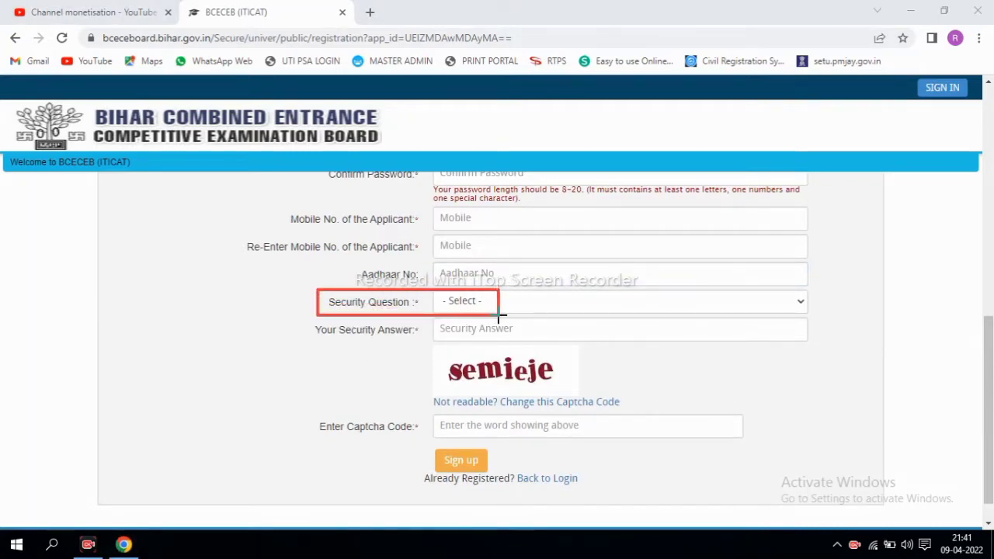
left_click_drag(334, 315, 524, 340)
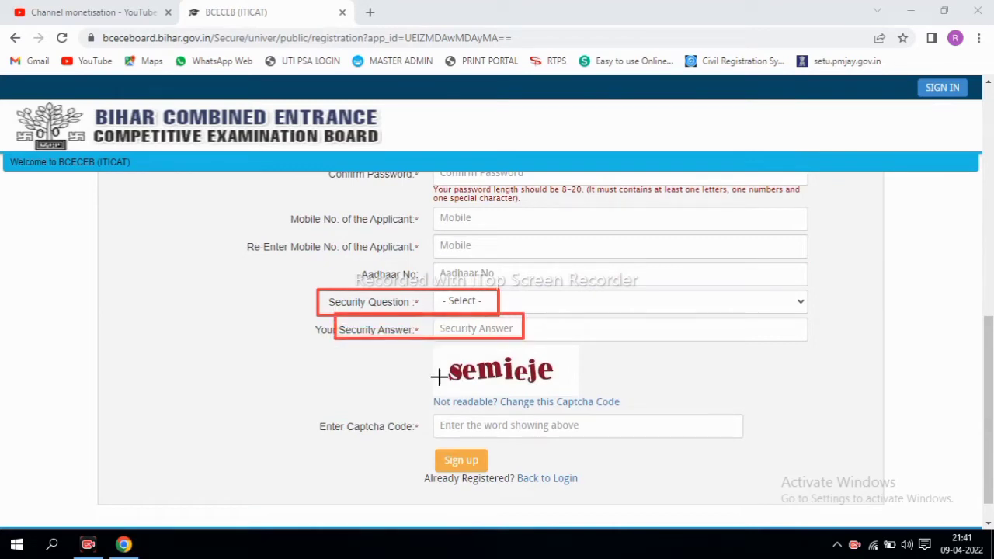
mouse_move(437, 350)
left_mouse_down()
mouse_move(519, 378)
mouse_move(591, 385)
left_mouse_up()
left_click_drag(428, 414, 571, 433)
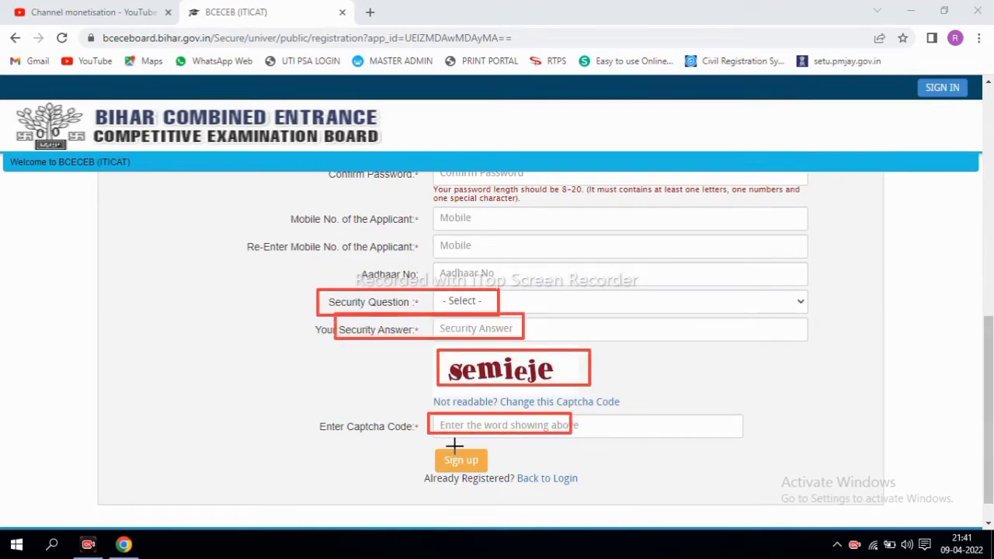
left_click_drag(425, 449, 497, 475)
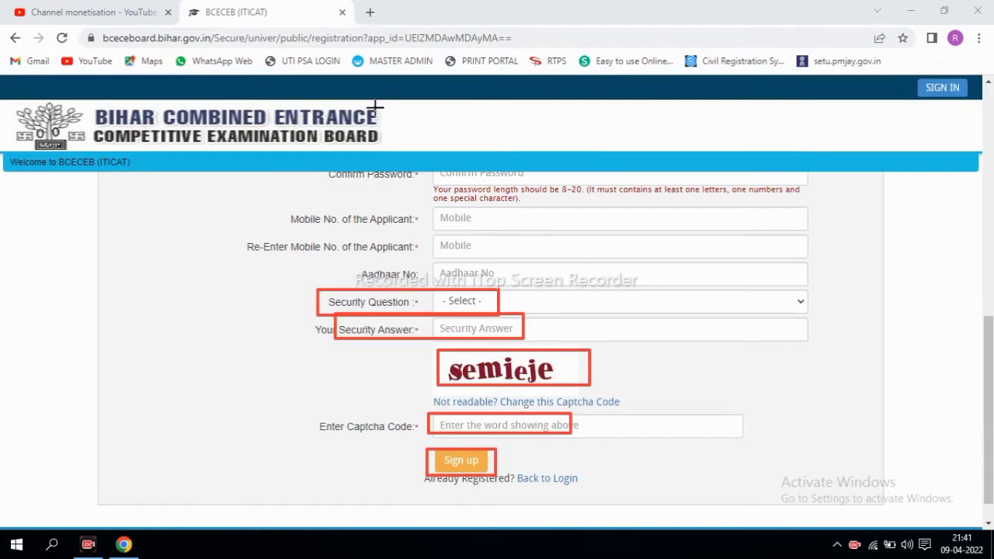
key("Escape")
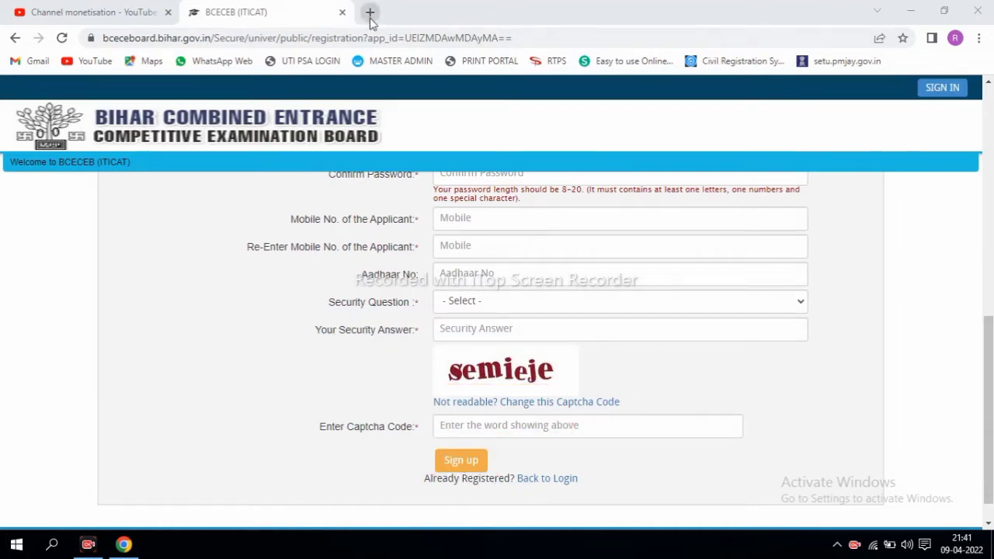
left_click(913, 10)
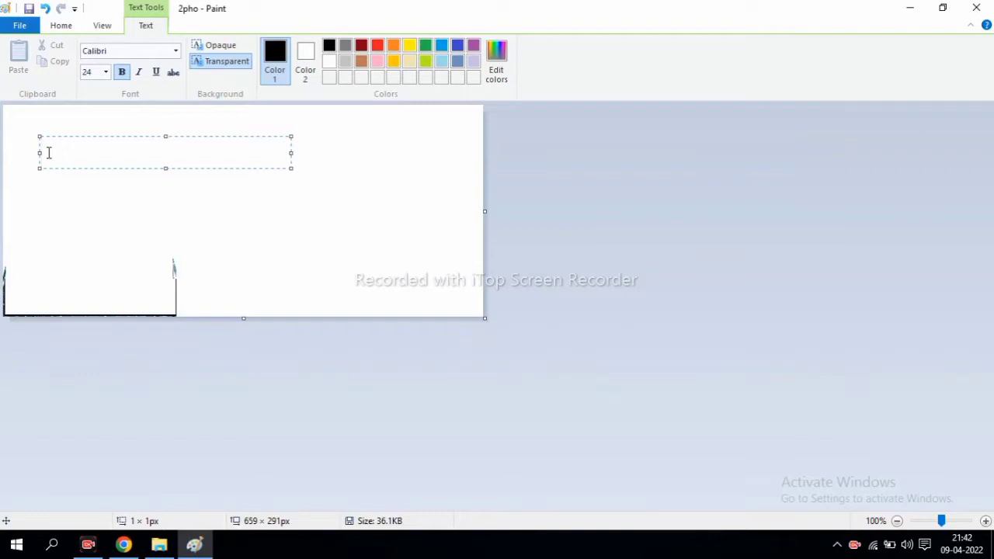
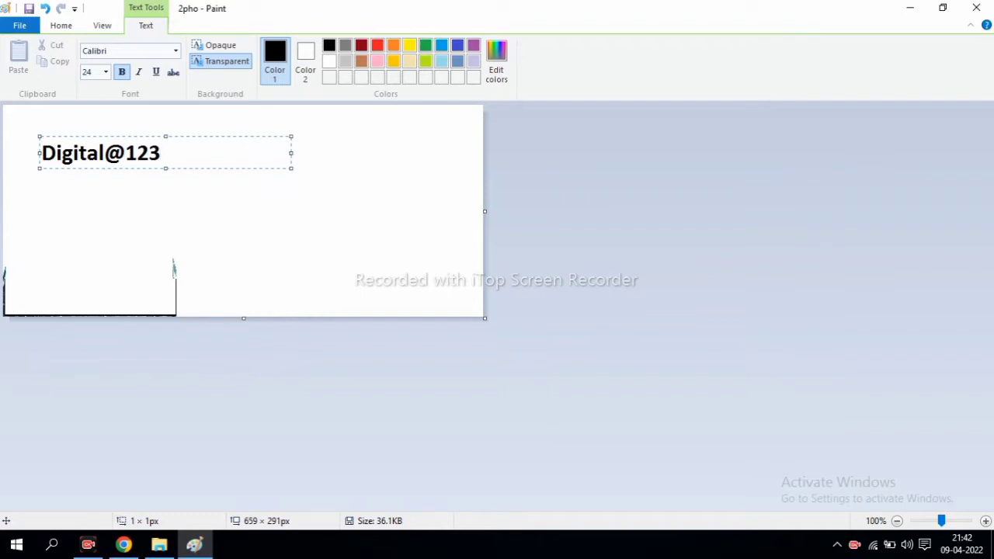
Write the sample password in Paint's text box, correcting the first typo, then switch back to Chrome
left_click(123, 544)
Review the filled registration fields, leave the Reservation Category unchanged, and scroll down to the captcha
scroll(230, 378, "up", 5)
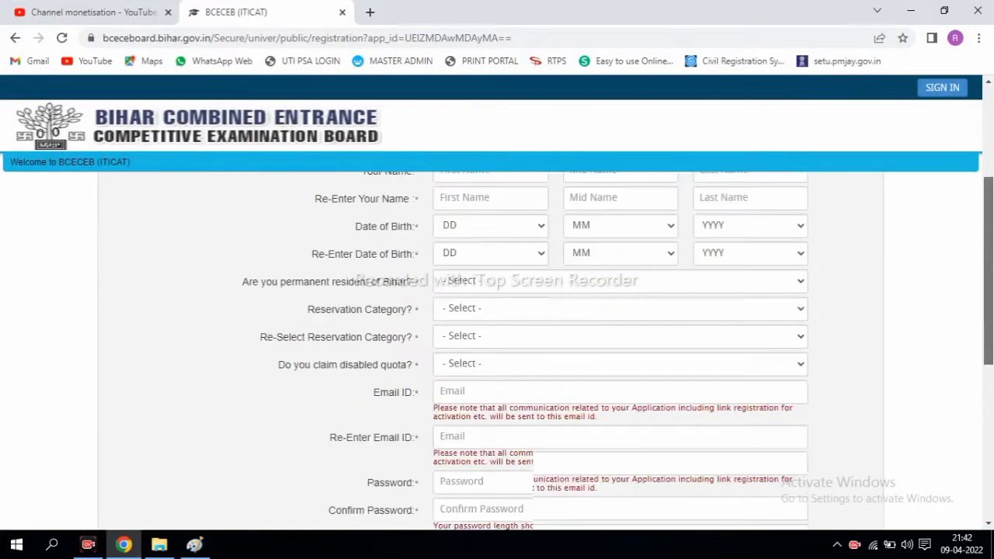
scroll(497, 342, "up", 2)
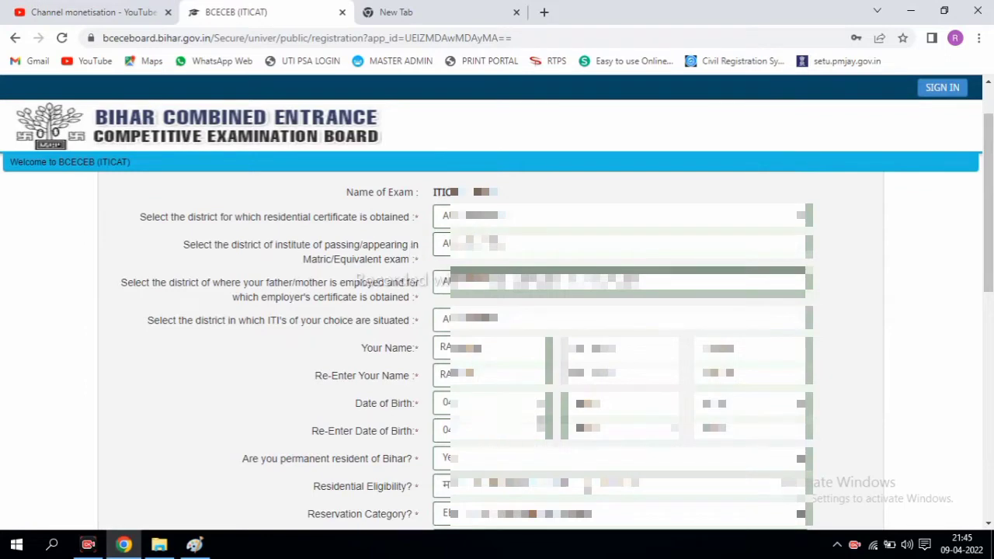
scroll(544, 349, "down", 1)
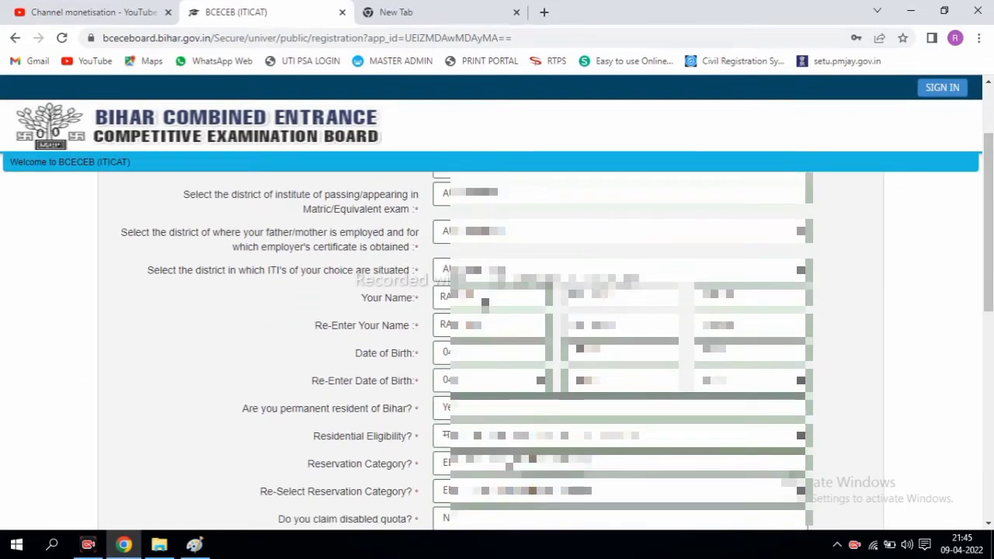
scroll(991, 237, "down", 3)
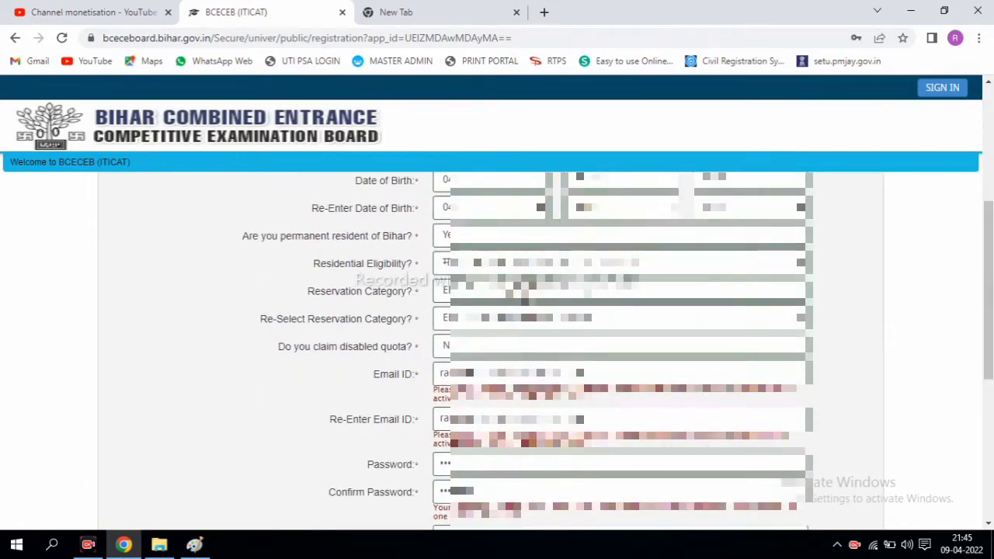
left_click(518, 292)
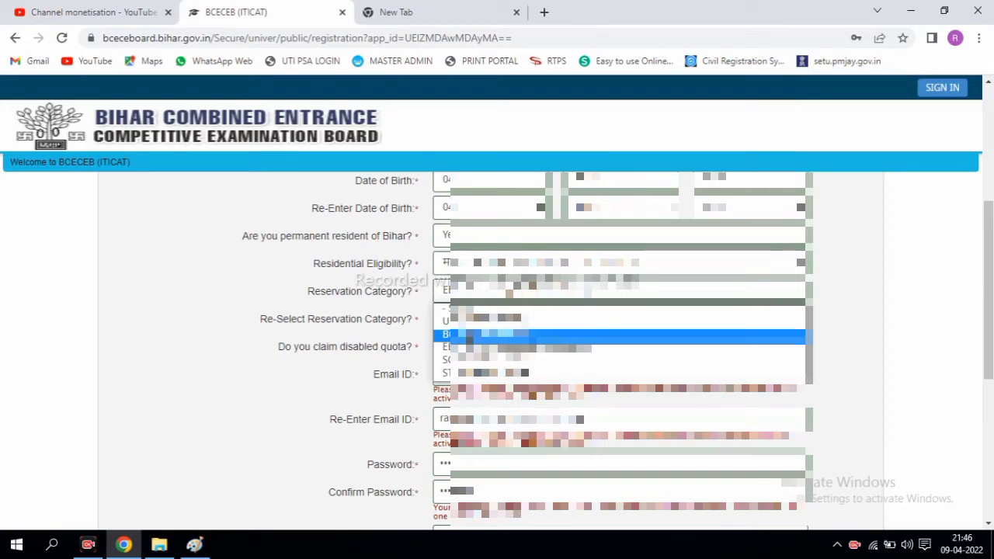
left_click(420, 327)
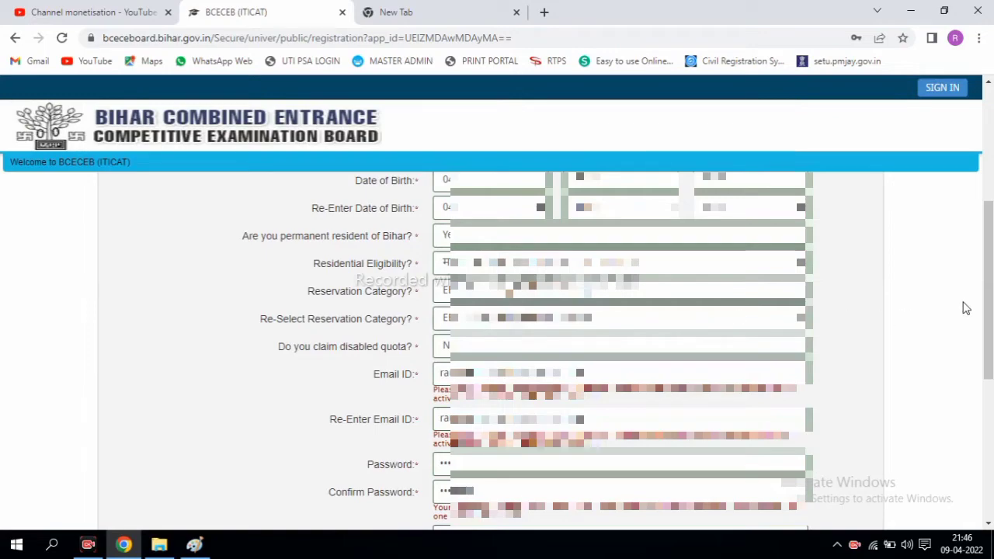
scroll(991, 302, "down", 1)
scroll(989, 349, "down", 5)
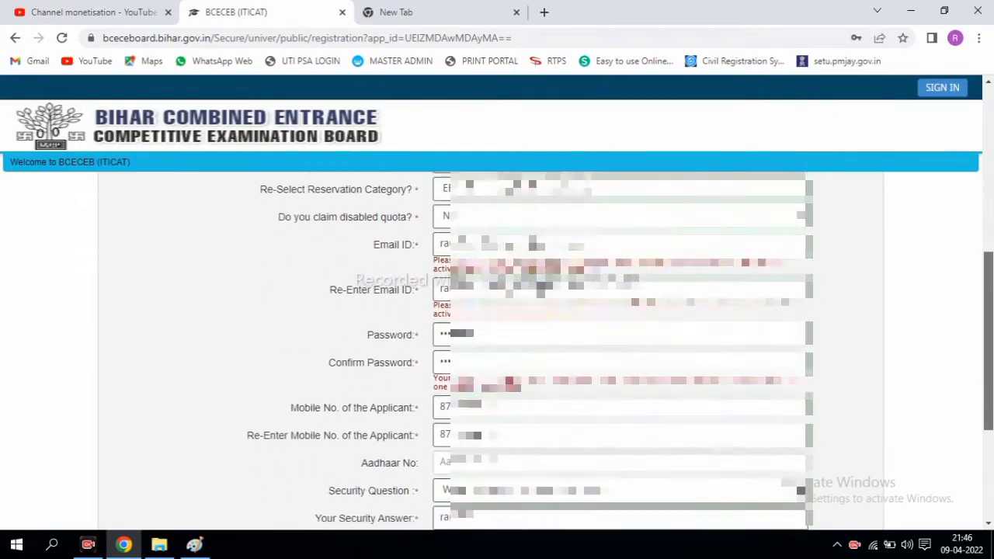
scroll(990, 349, "down", 1)
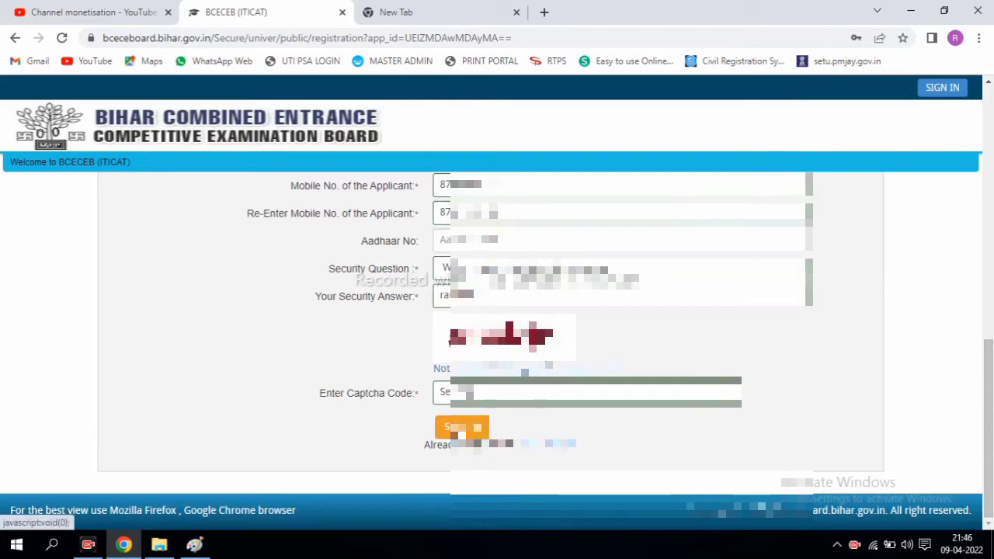
Submit the registration form and mark the entered details plus the Edit and Confirm options on the preview
left_click(461, 432)
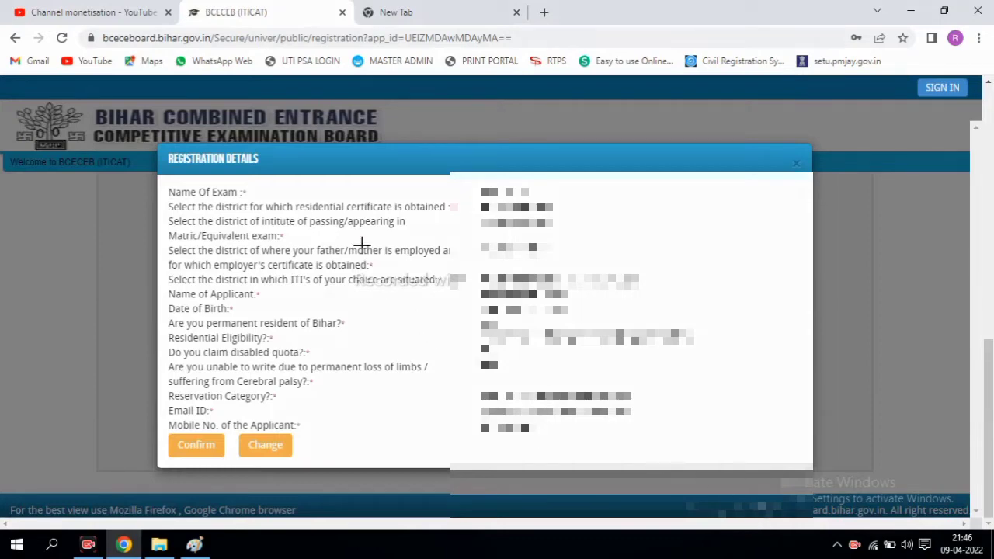
mouse_move(470, 180)
left_mouse_down()
mouse_move(651, 432)
mouse_move(704, 448)
left_mouse_up()
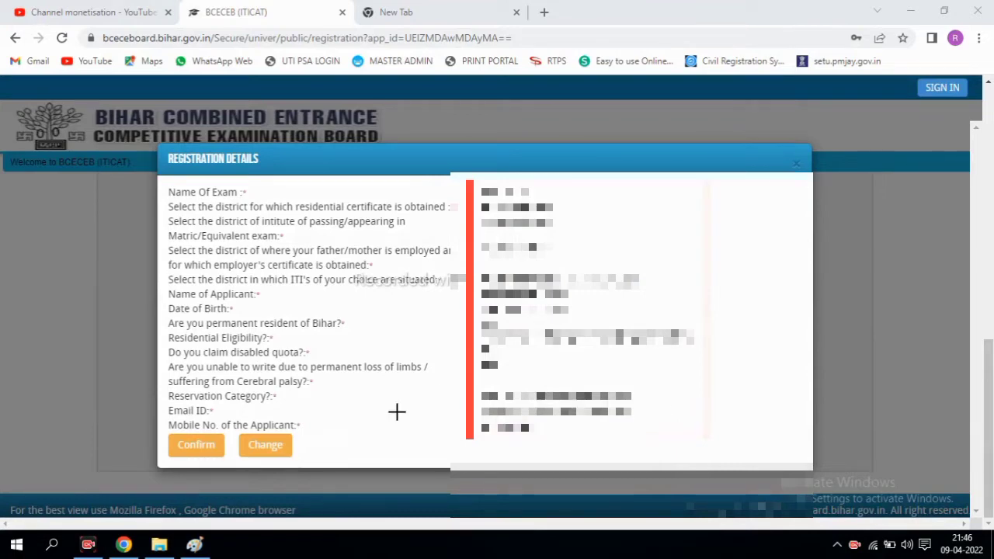
mouse_move(240, 429)
left_mouse_down()
mouse_move(292, 469)
mouse_move(307, 463)
left_mouse_up()
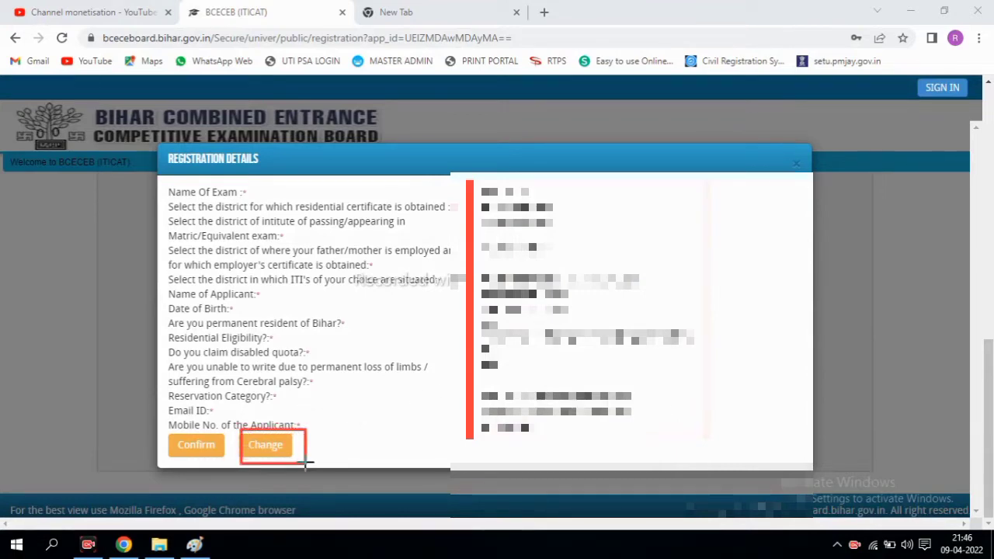
mouse_move(172, 433)
left_mouse_down()
mouse_move(194, 457)
mouse_move(222, 462)
left_mouse_up()
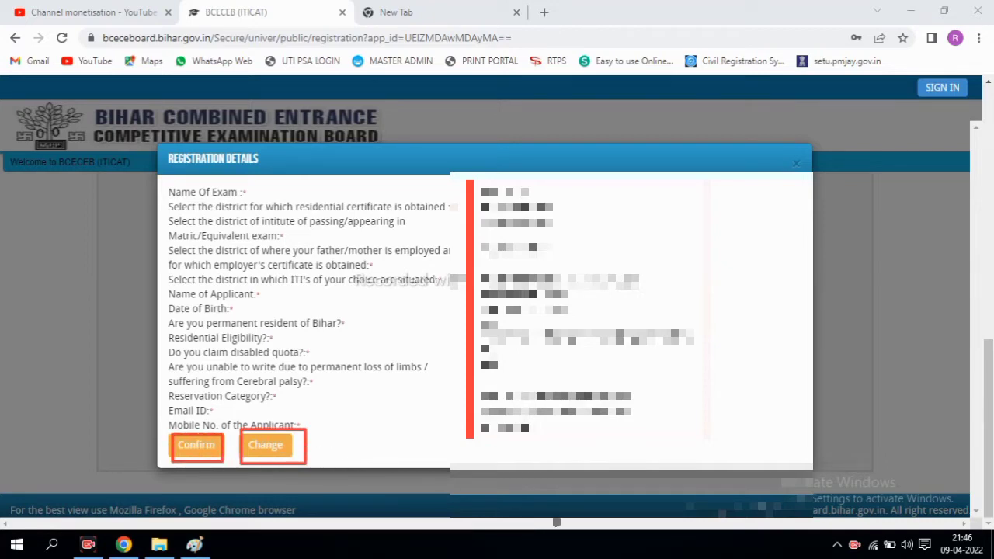
Confirm the registration details and decline Chrome's offer to save the password
key("Escape")
left_click(192, 443)
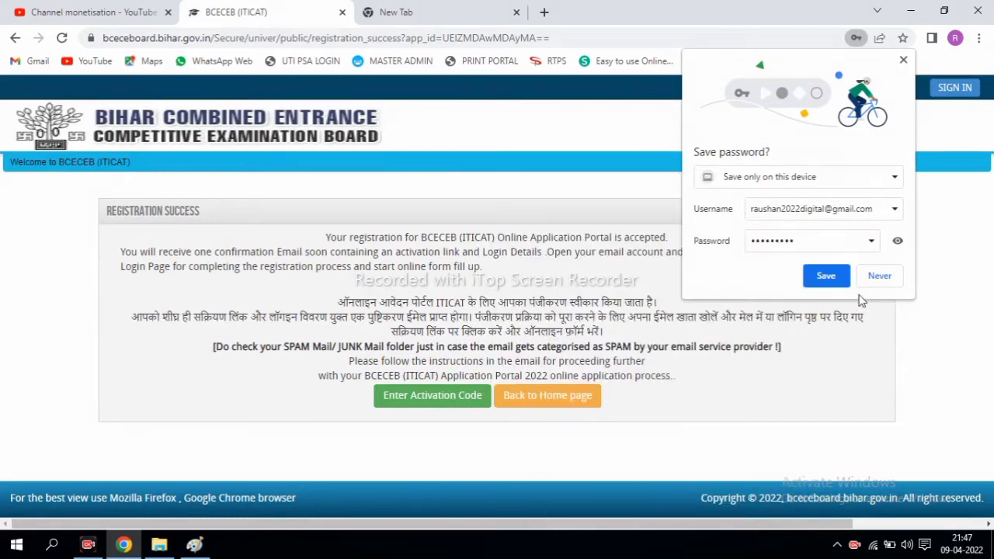
left_click(877, 278)
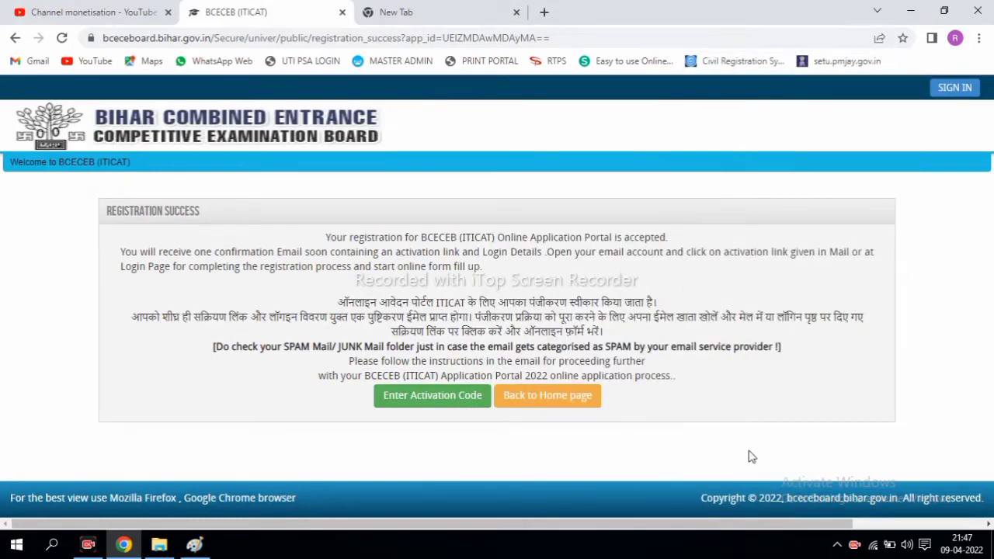
mouse_move(122, 227)
left_mouse_down()
mouse_move(161, 249)
mouse_move(750, 406)
mouse_move(821, 410)
left_mouse_up()
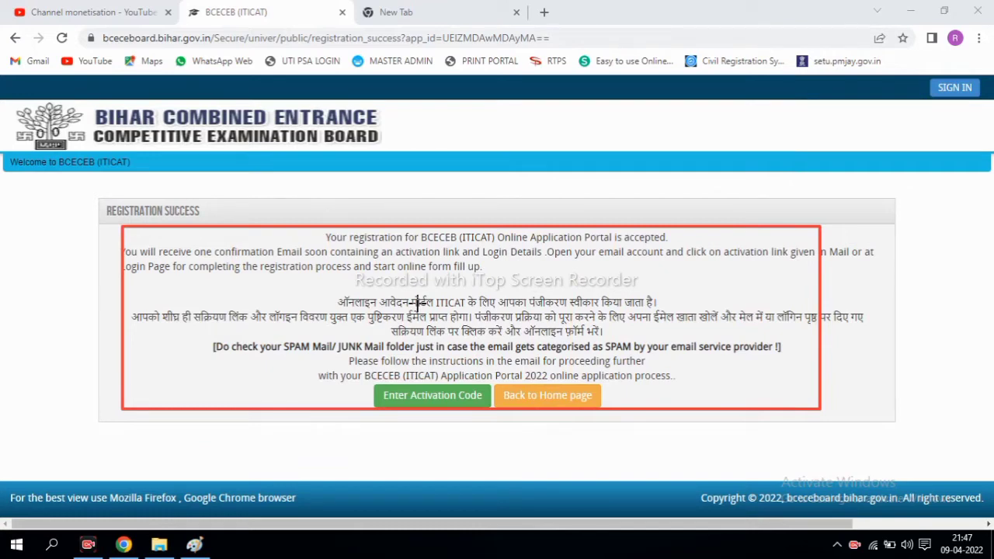
left_click_drag(365, 379, 490, 415)
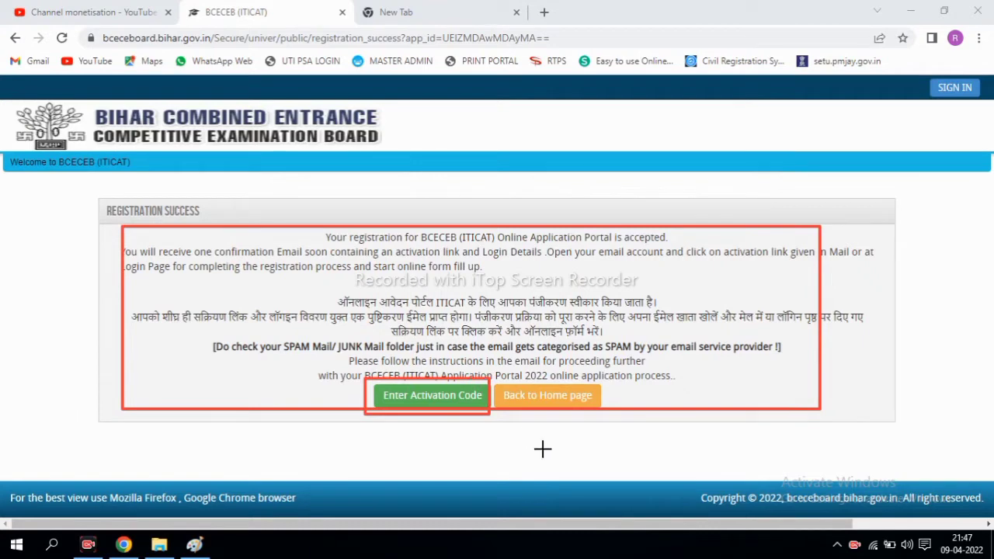
key("Escape")
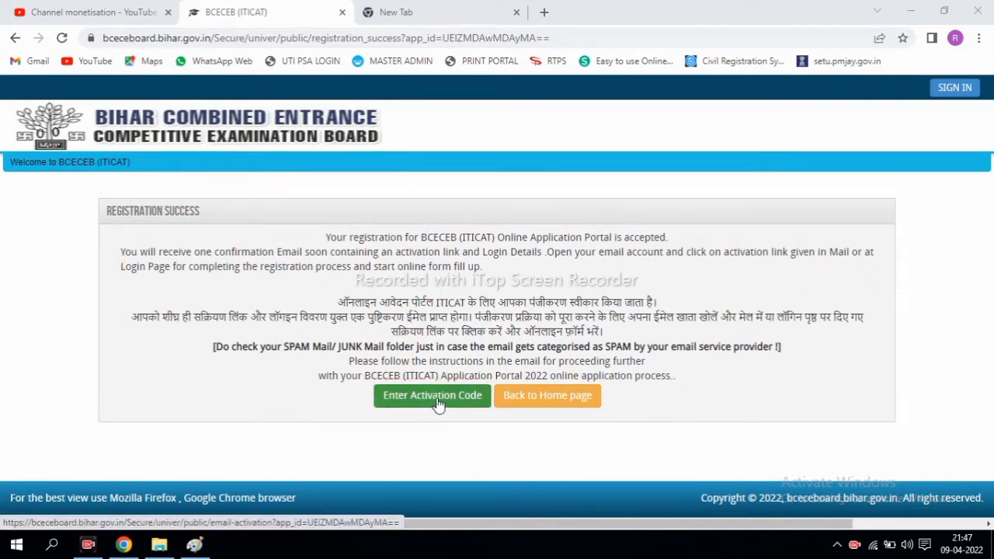
Open the activation form, mark its Username, Activation Code and Submit fields, and highlight the emailed code
left_click(435, 398)
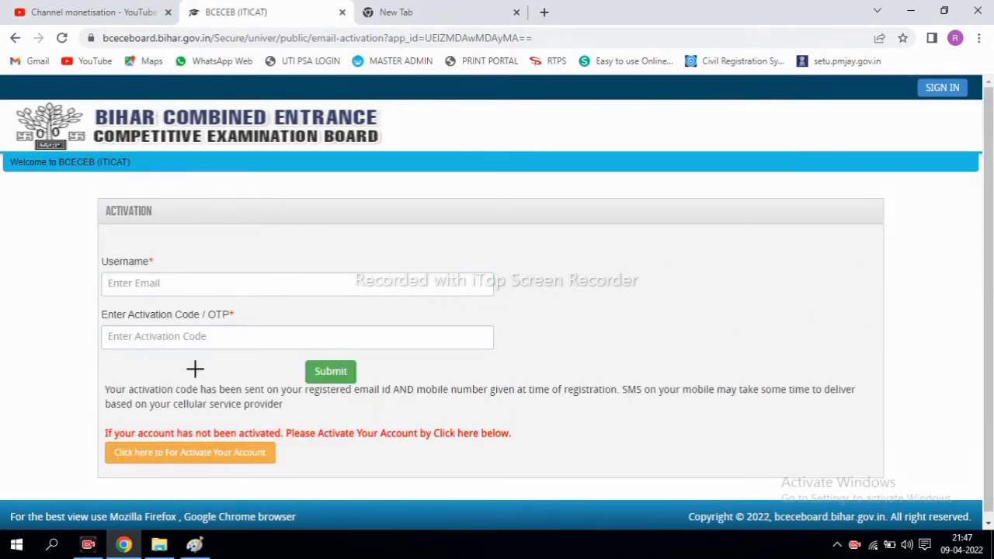
mouse_move(91, 262)
left_mouse_down()
mouse_move(223, 291)
mouse_move(348, 302)
mouse_move(390, 295)
left_mouse_up()
left_click_drag(103, 326, 327, 354)
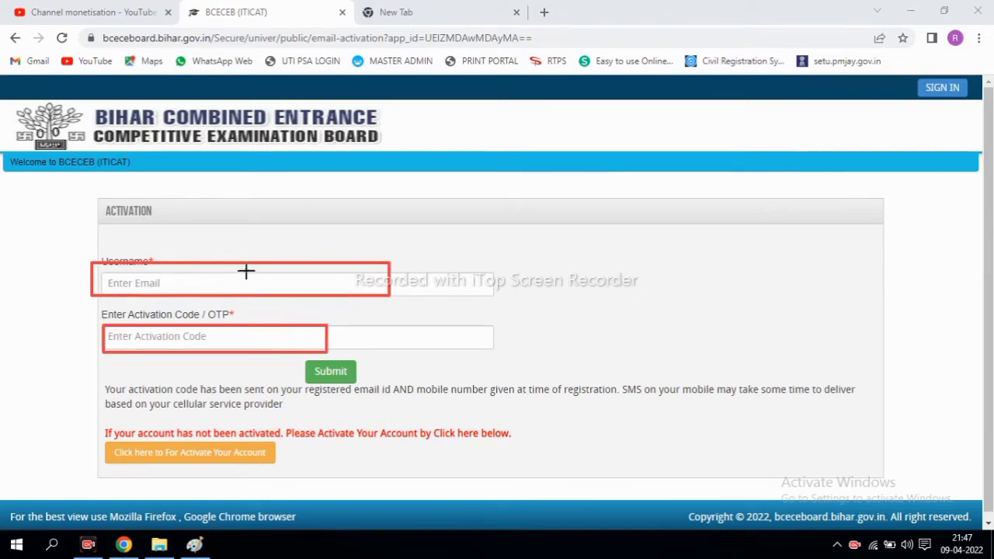
left_click_drag(306, 354, 362, 396)
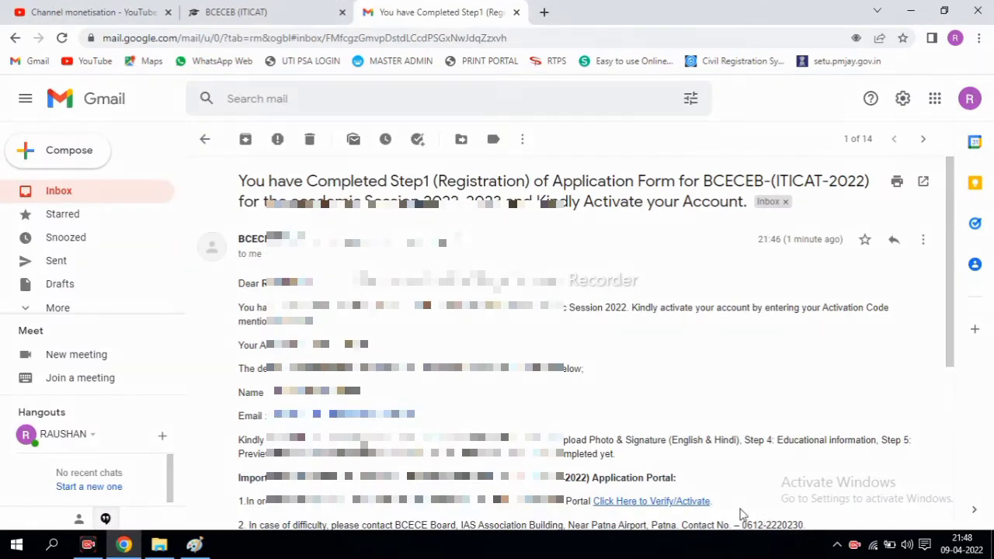
left_click_drag(365, 351, 329, 351)
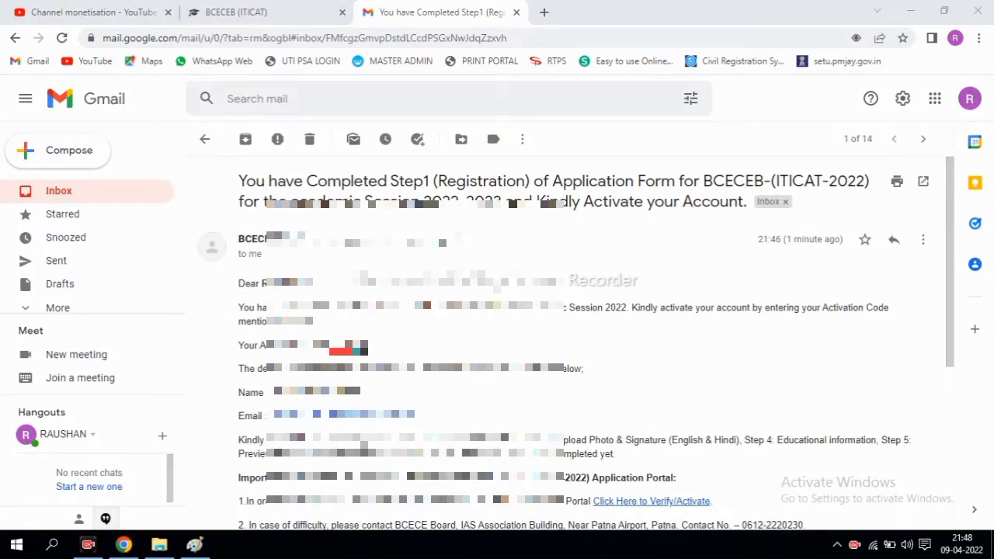
Back on the portal tab, submit the activation code and highlight the account-activated message
key("ctrl+shift+Tab")
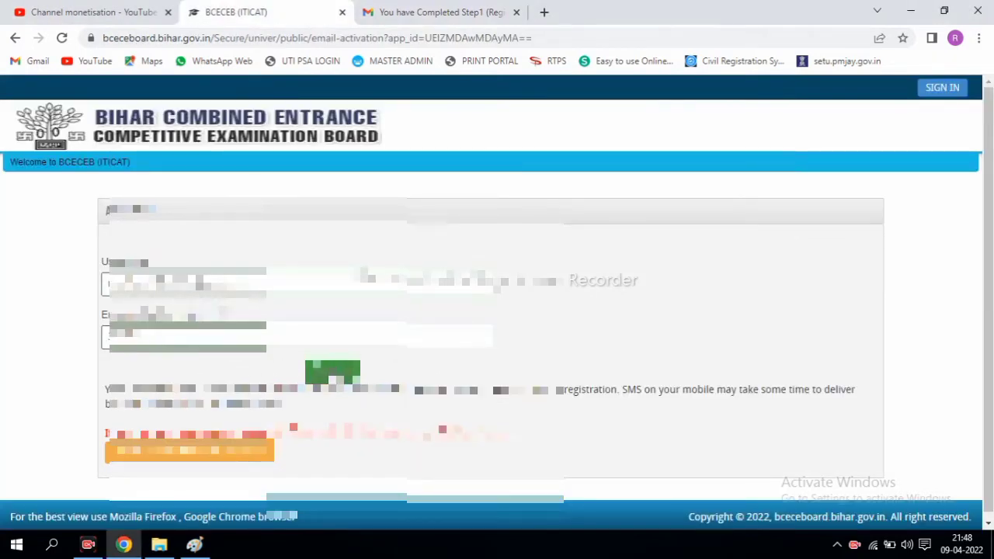
left_click(332, 373)
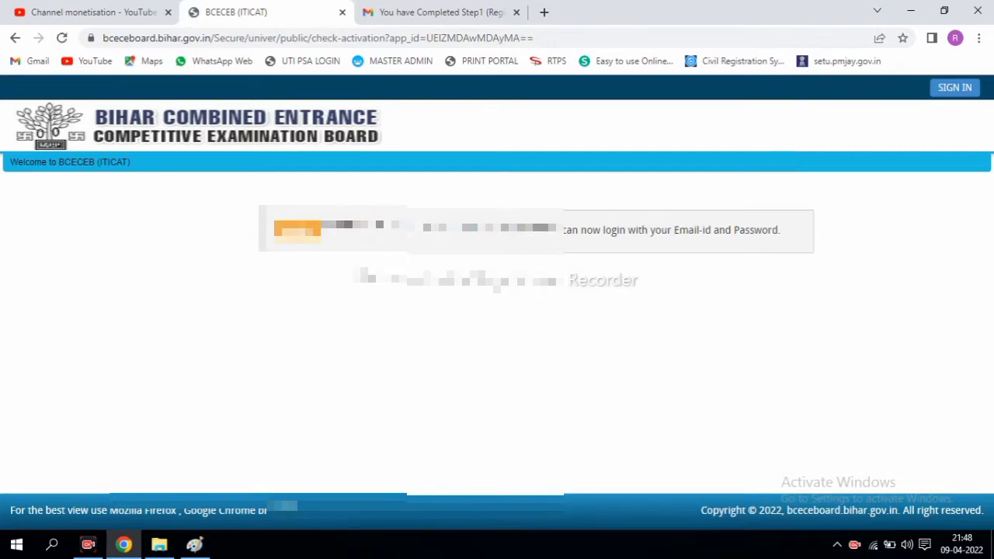
mouse_move(323, 229)
left_mouse_down()
mouse_move(552, 248)
mouse_move(754, 249)
left_mouse_up()
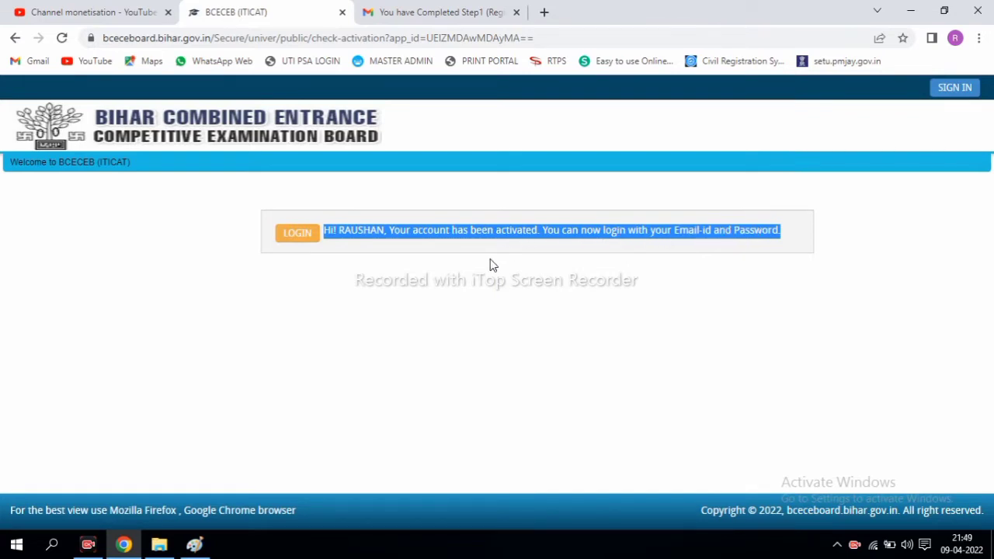
Log in through the SIGN IN dialog with the registered email address and password
left_click(297, 235)
left_click(384, 226)
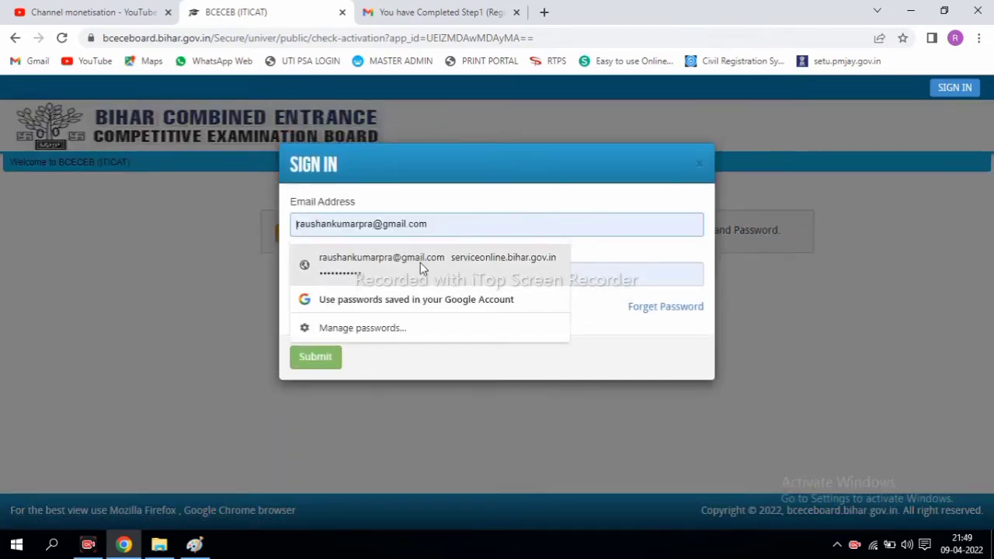
left_click(589, 273)
left_click(575, 277)
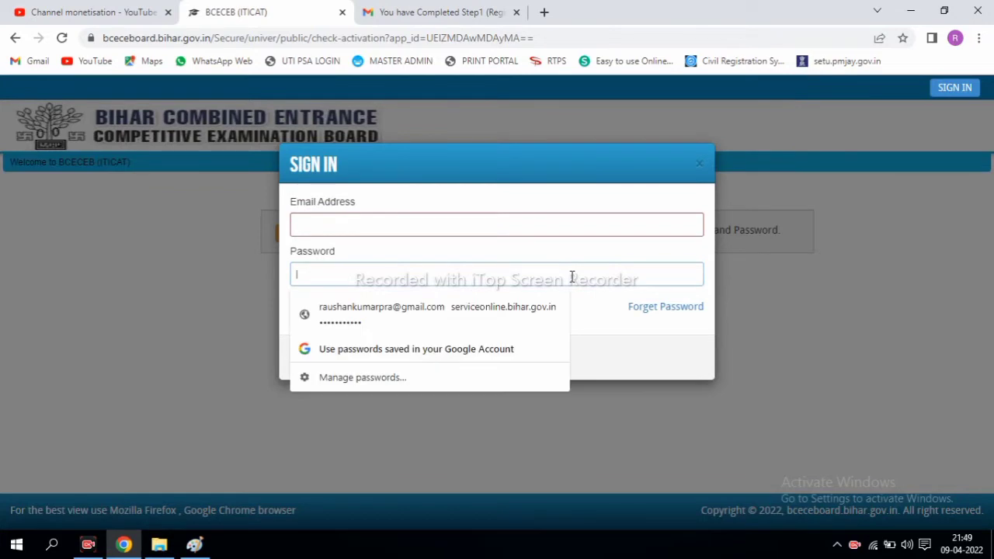
left_click(597, 312)
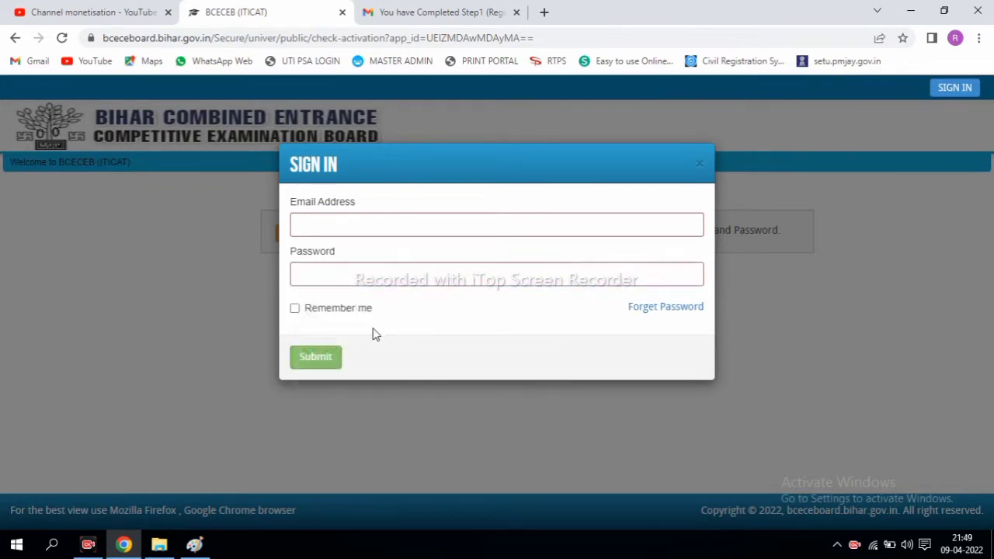
left_click(328, 356)
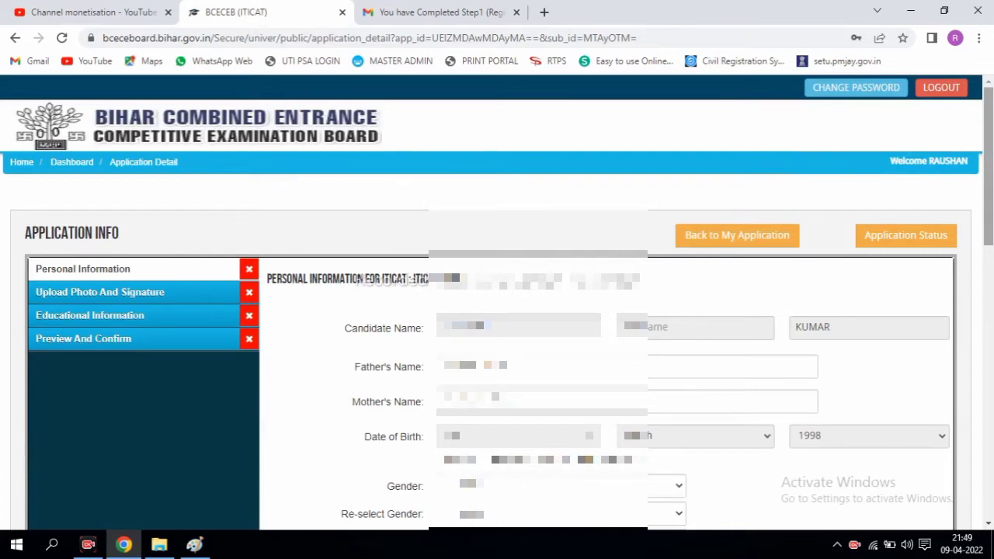
mouse_move(988, 186)
left_mouse_down()
mouse_move(988, 427)
mouse_move(985, 194)
left_mouse_up()
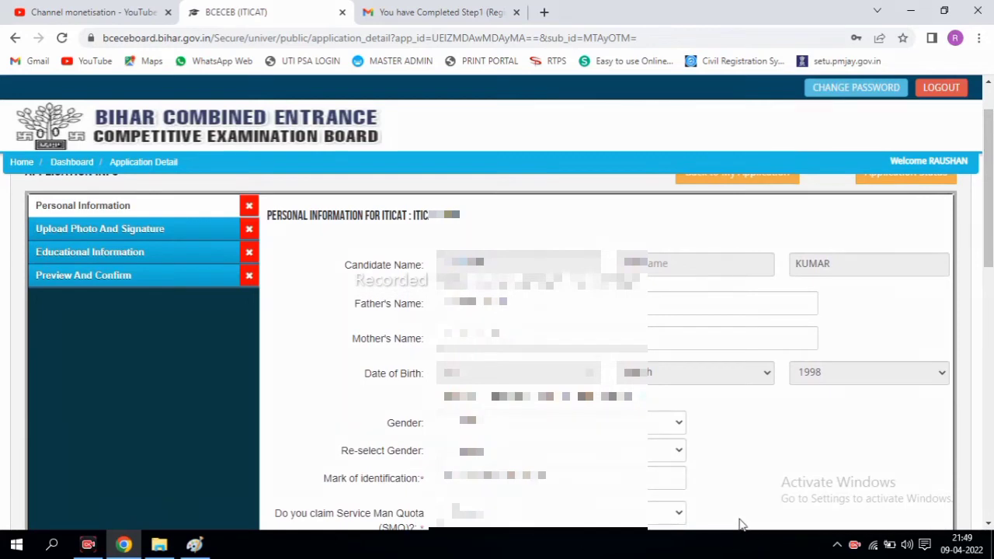
left_click_drag(33, 196, 120, 208)
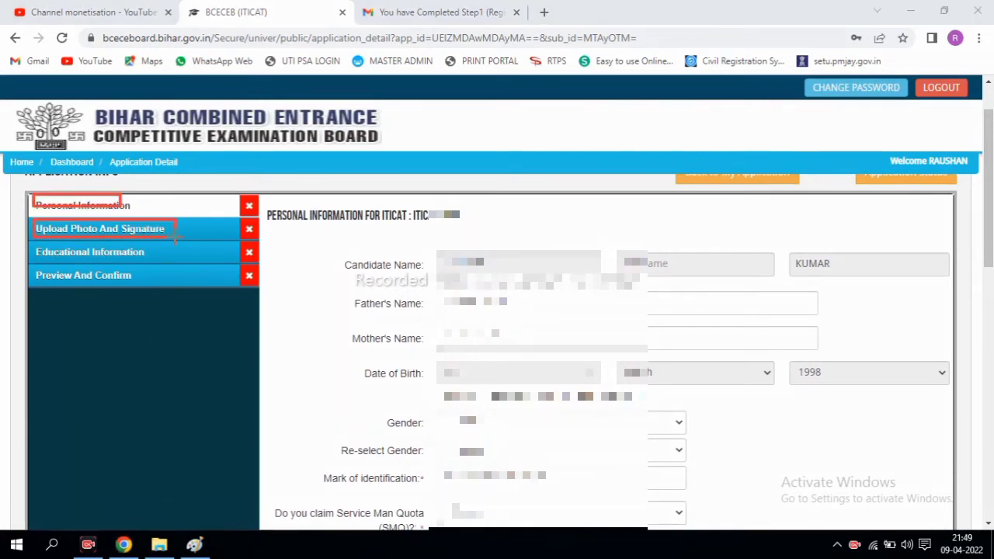
left_click_drag(35, 241, 148, 262)
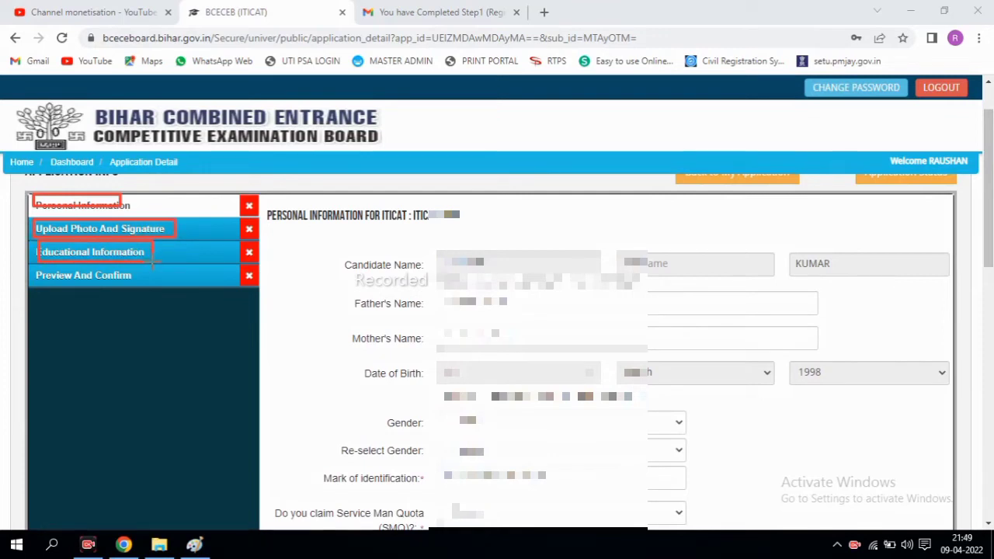
left_click_drag(38, 269, 129, 284)
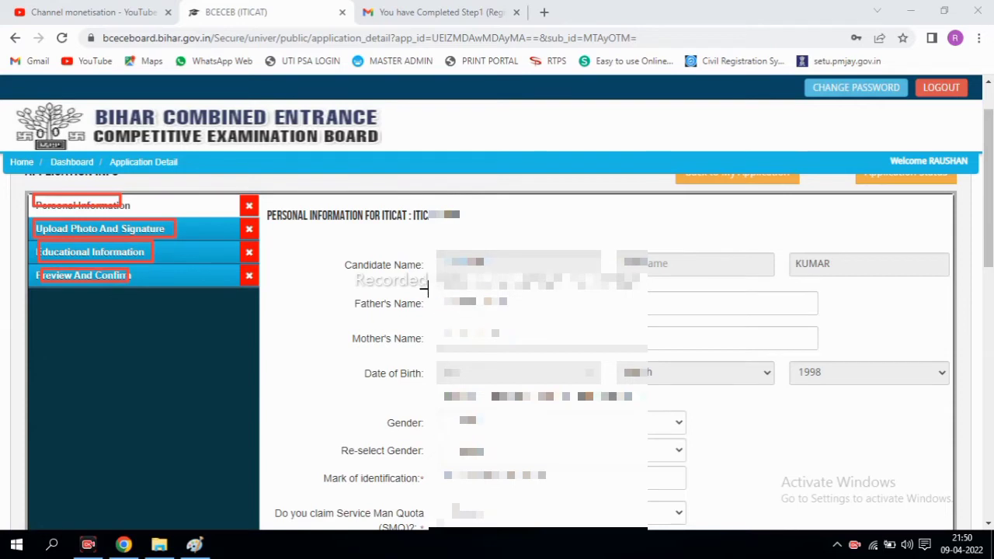
left_click_drag(429, 290, 609, 320)
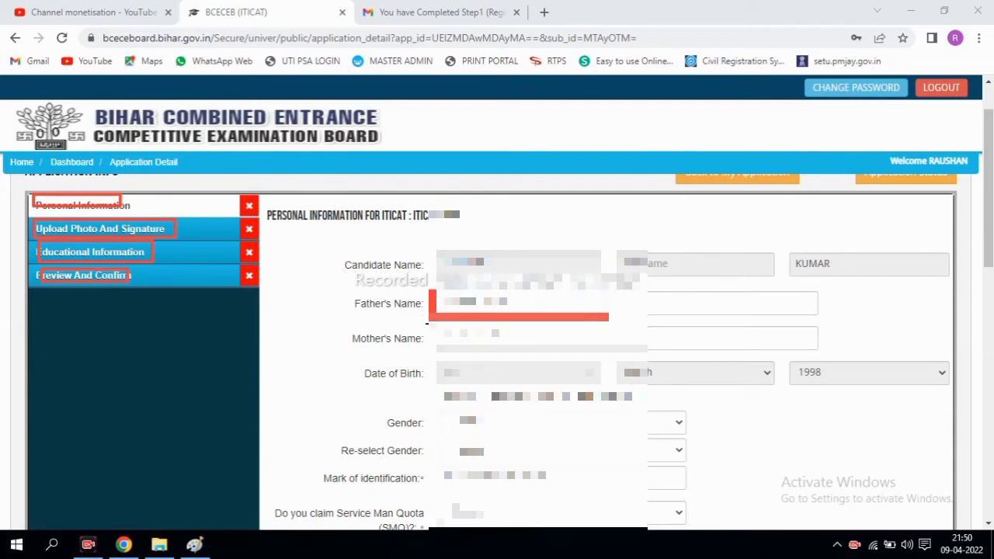
left_click_drag(427, 321, 615, 343)
left_click_drag(444, 412, 616, 413)
left_click_drag(436, 459, 546, 459)
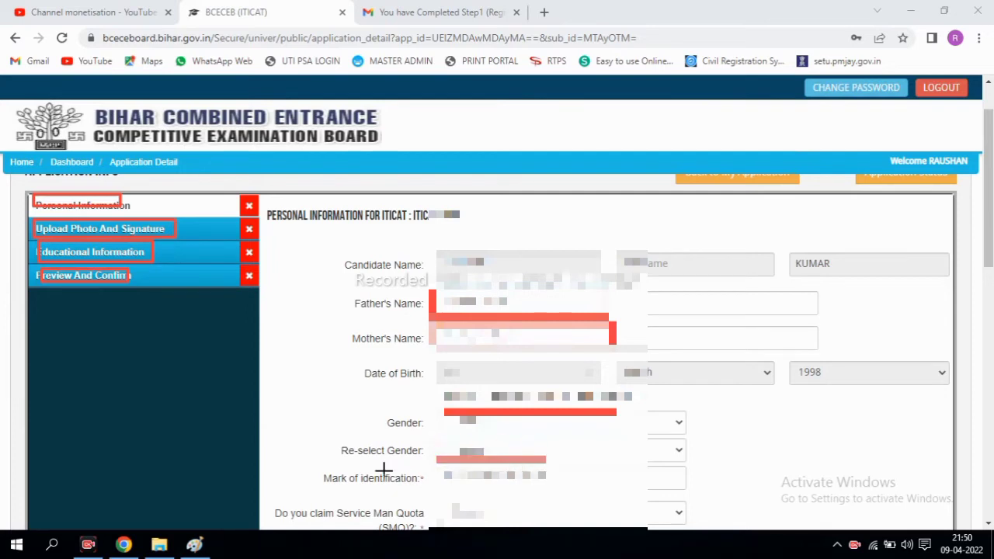
mouse_move(310, 464)
left_mouse_down()
mouse_move(365, 490)
mouse_move(432, 493)
left_mouse_up()
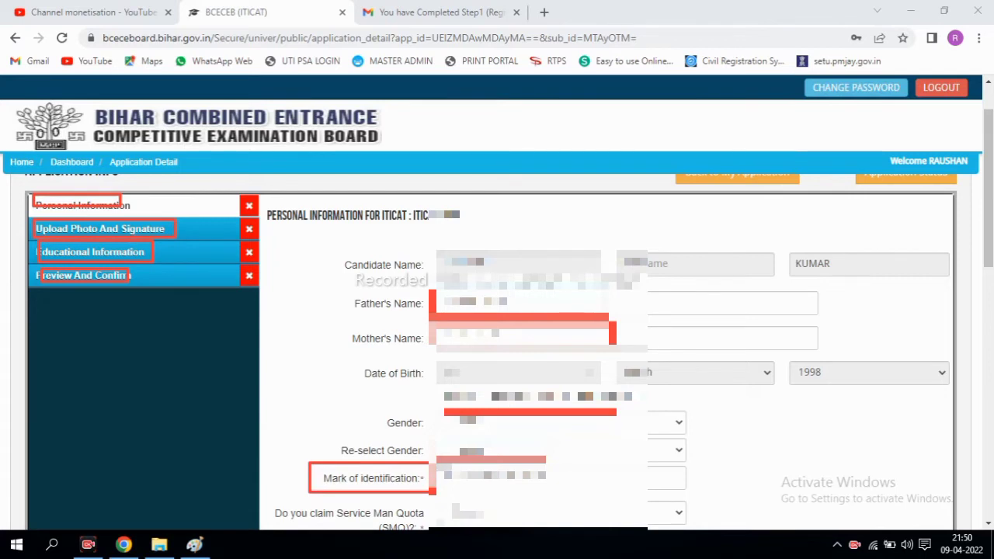
left_click_drag(444, 489, 549, 491)
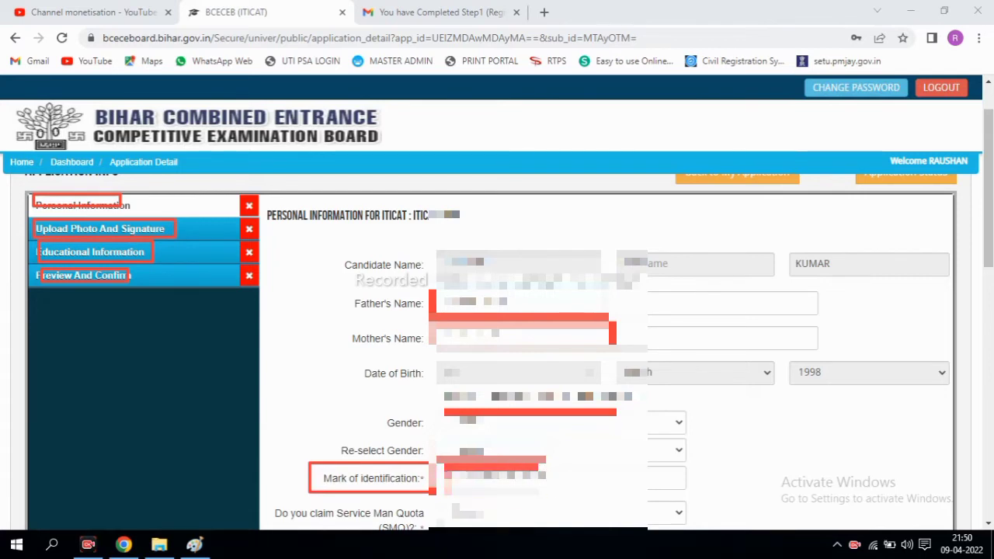
key("Escape")
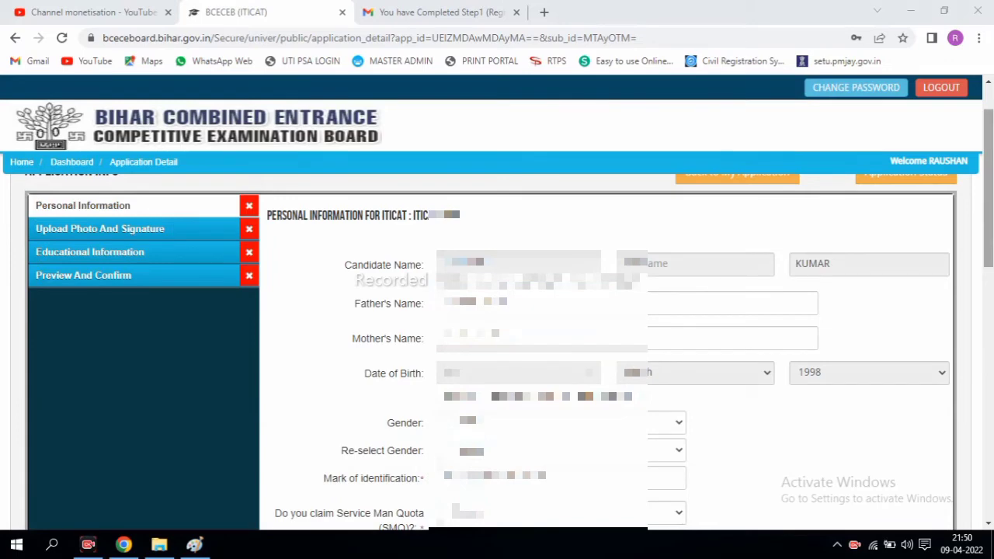
scroll(605, 349, "down", 4)
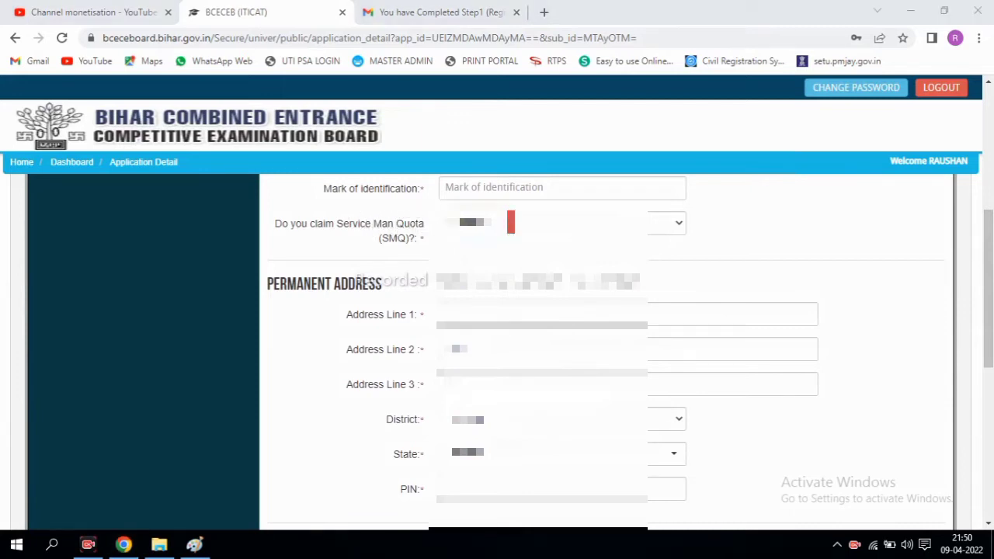
mouse_move(354, 288)
left_mouse_down()
mouse_move(460, 375)
mouse_move(584, 449)
mouse_move(705, 485)
left_mouse_up()
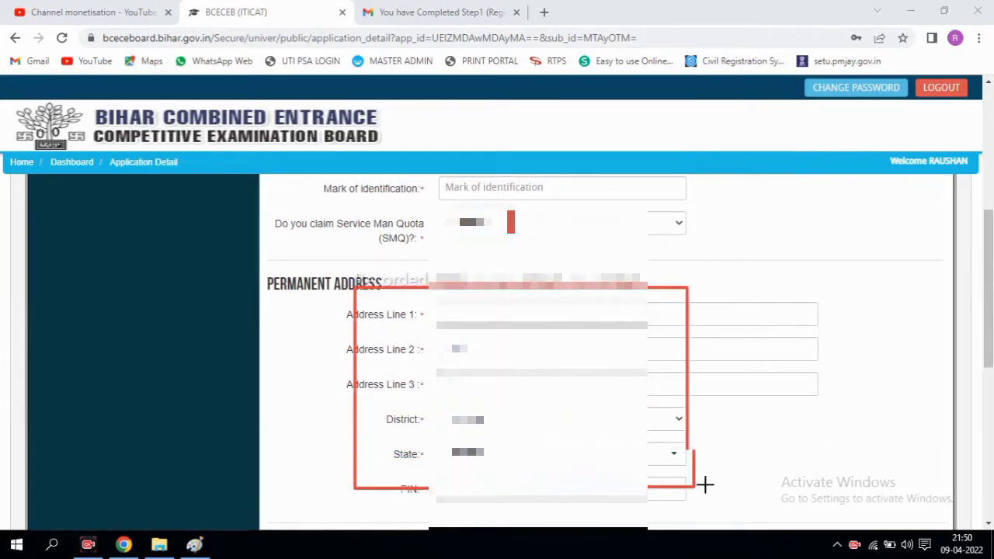
left_click_drag(461, 308, 534, 325)
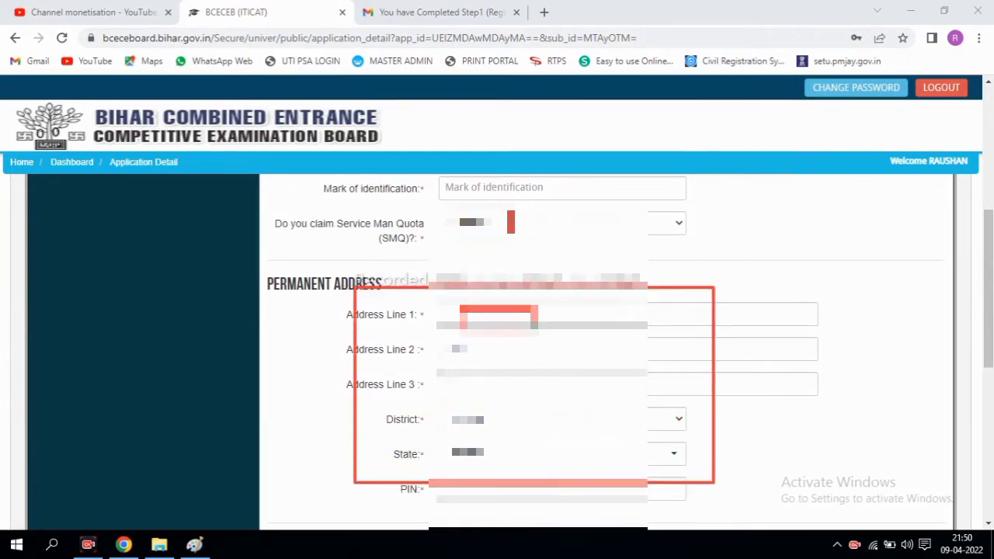
left_click_drag(452, 370, 491, 399)
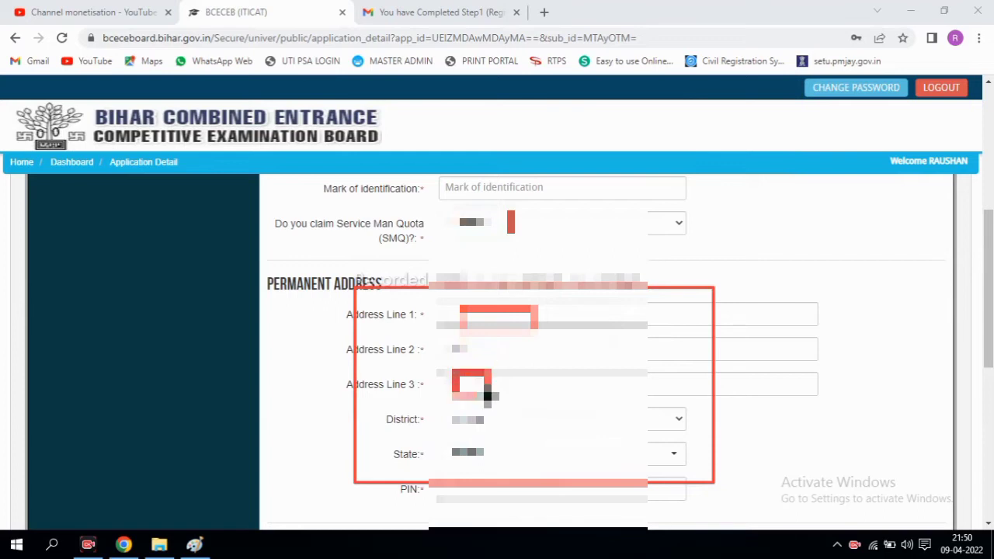
left_click_drag(417, 410, 508, 435)
mouse_move(447, 439)
left_mouse_down()
mouse_move(512, 465)
mouse_move(458, 486)
mouse_move(497, 494)
left_mouse_up()
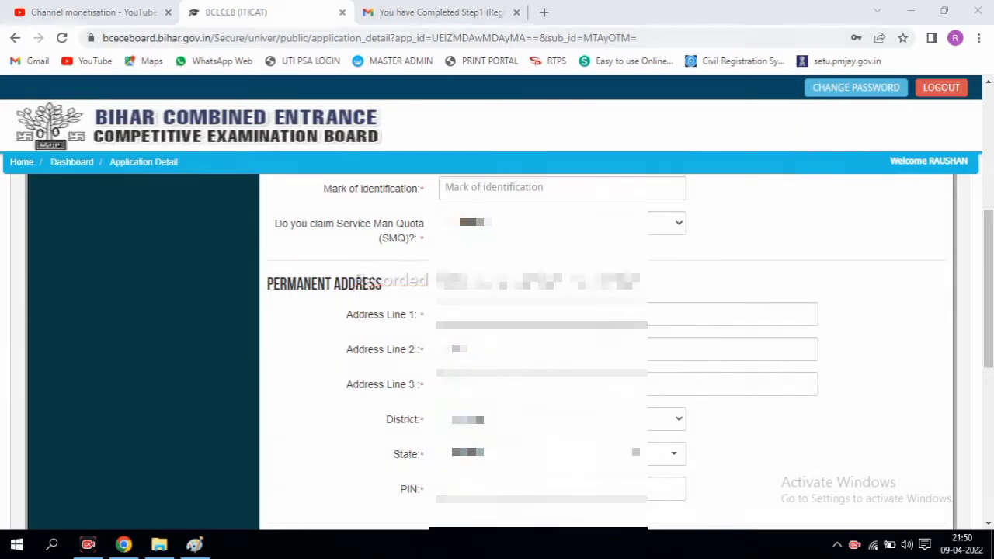
scroll(988, 345, "down", 2)
scroll(988, 346, "down", 2)
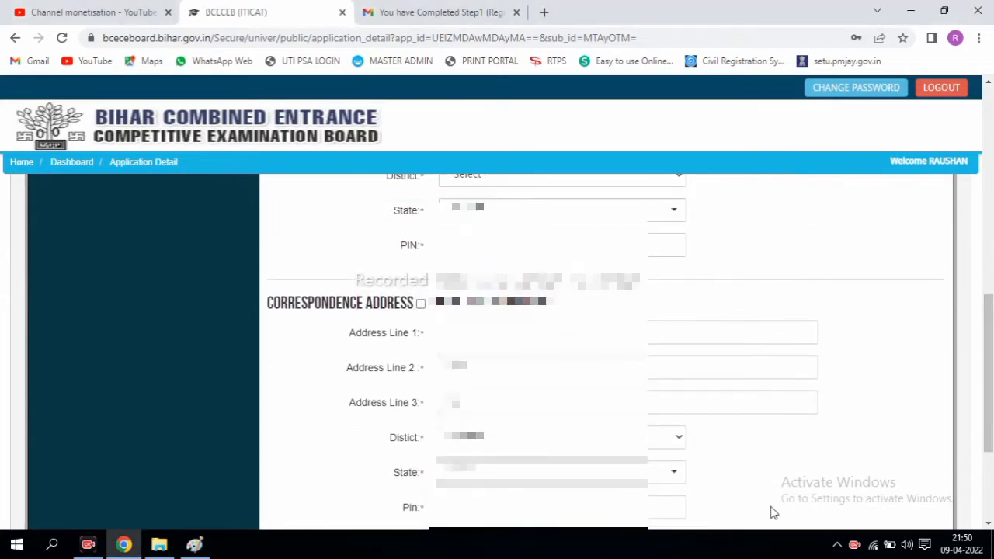
left_click_drag(470, 187, 600, 242)
mouse_move(422, 420)
left_mouse_down()
mouse_move(547, 333)
mouse_move(570, 431)
left_mouse_up()
left_click_drag(259, 284, 361, 327)
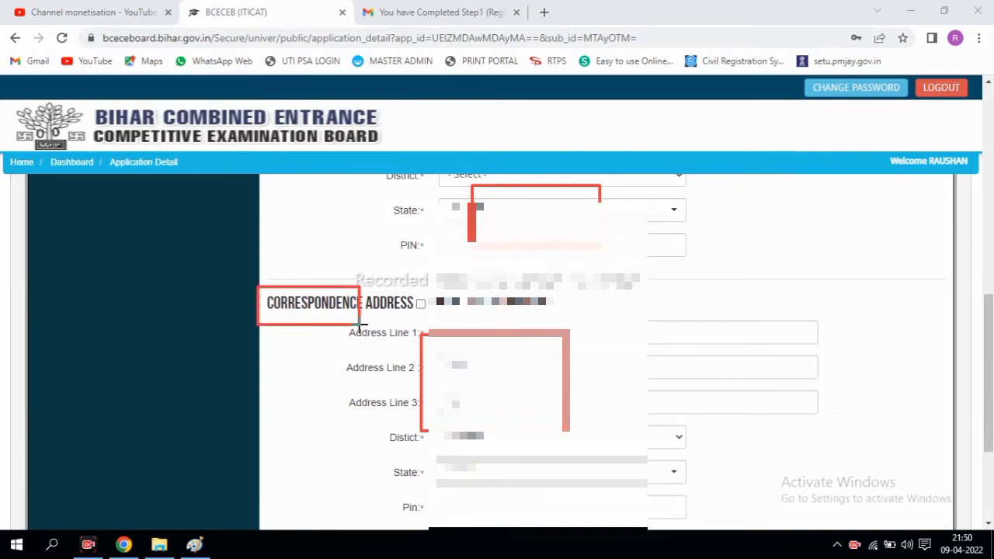
mouse_move(407, 292)
left_mouse_down()
mouse_move(408, 315)
mouse_move(431, 319)
mouse_move(432, 293)
left_mouse_up()
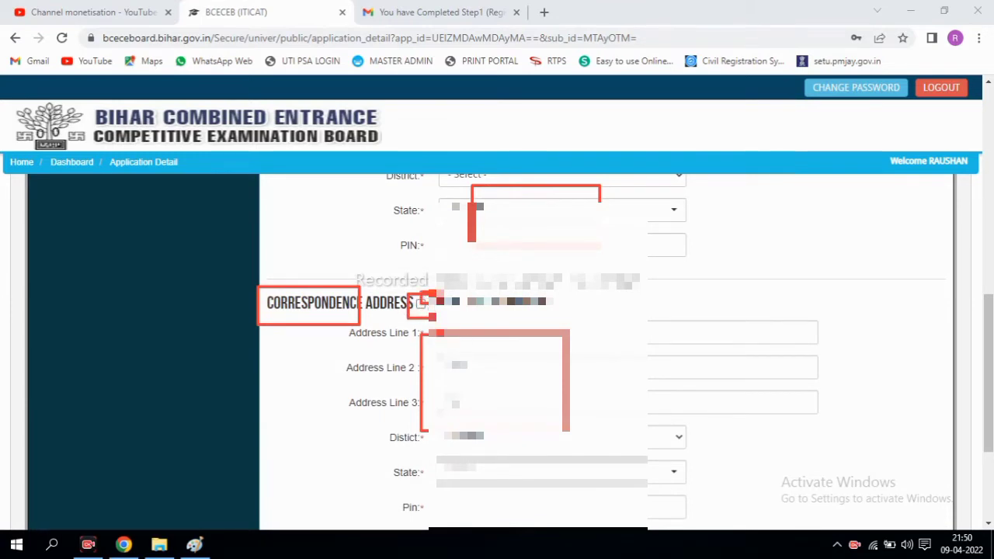
left_click_drag(438, 332, 589, 524)
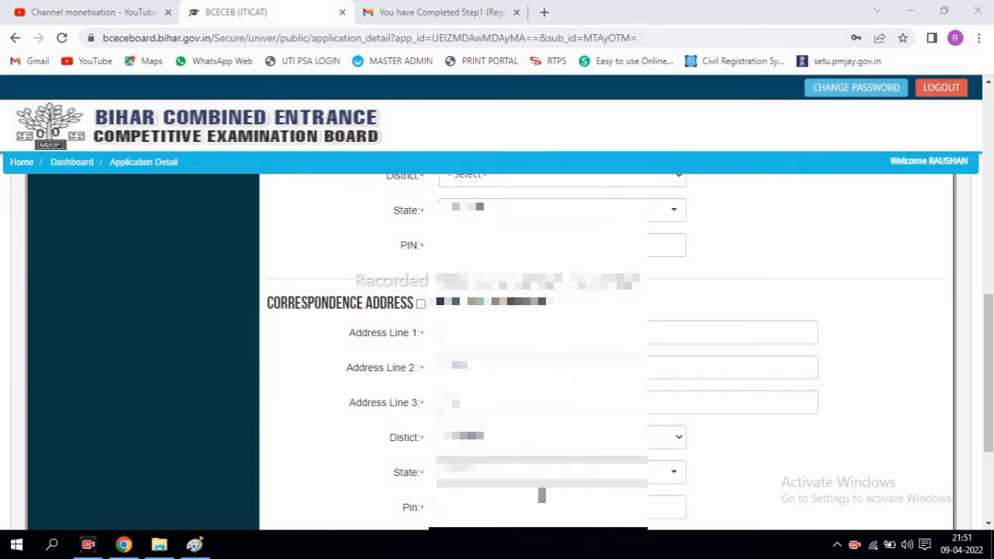
Tick the box reusing the permanent address for correspondence and submit the Personal Information form
scroll(966, 360, "down", 3)
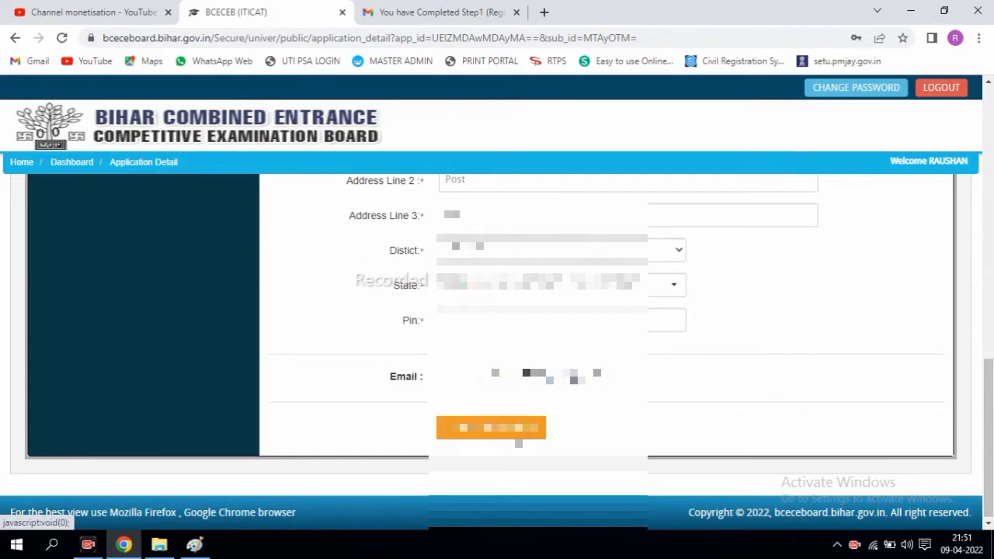
scroll(843, 477, "up", 4)
scroll(987, 312, "up", 2)
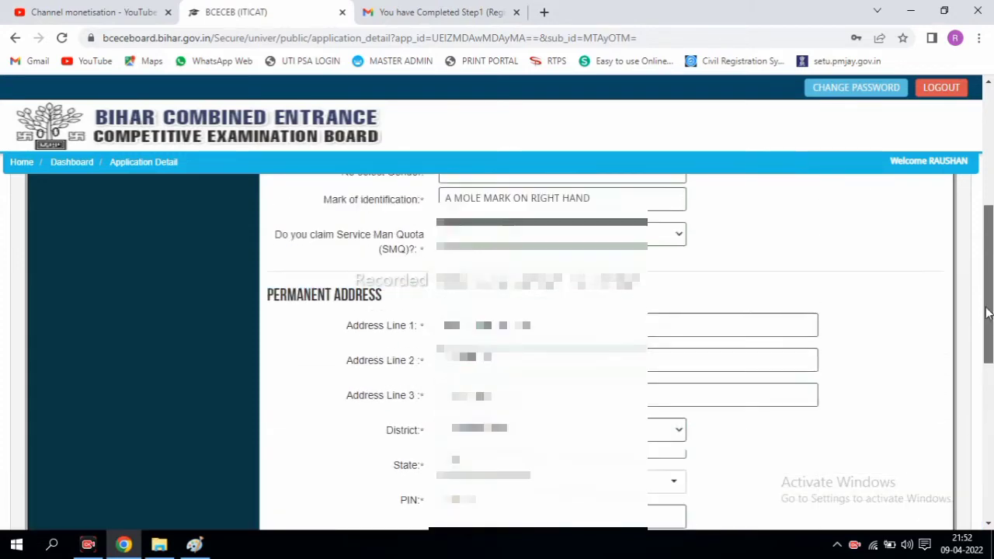
mouse_move(988, 312)
left_mouse_down()
mouse_move(991, 239)
mouse_move(991, 387)
mouse_move(991, 317)
left_mouse_up()
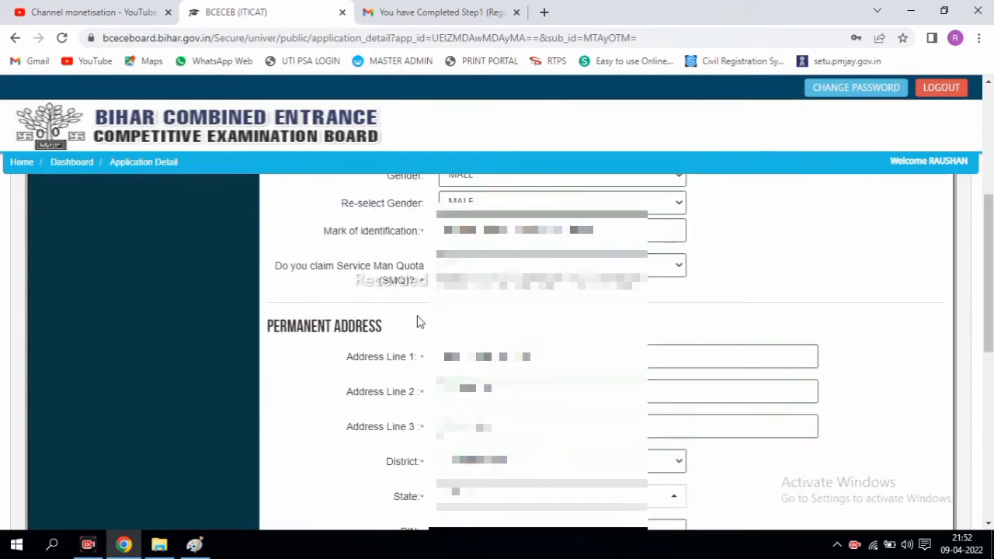
scroll(893, 328, "down", 4)
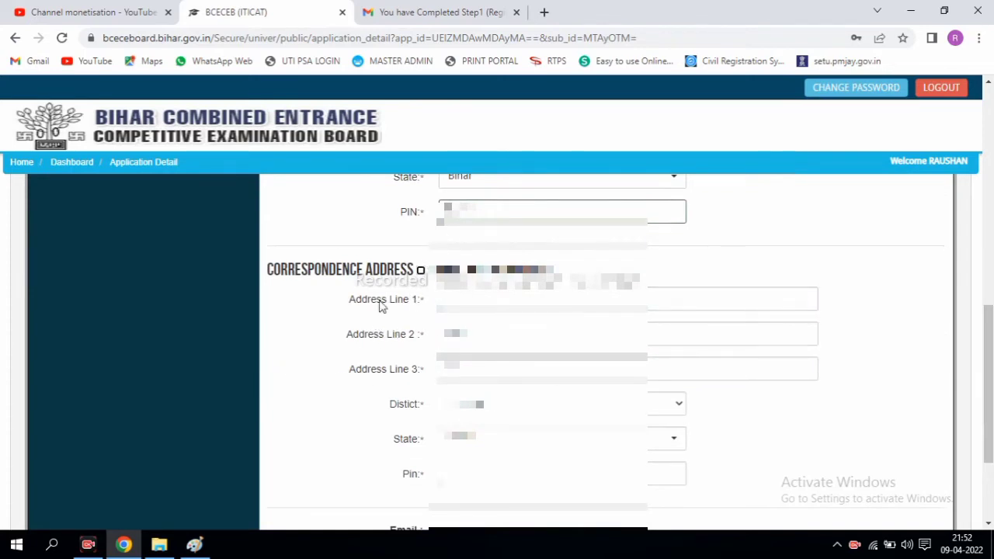
left_click(420, 271)
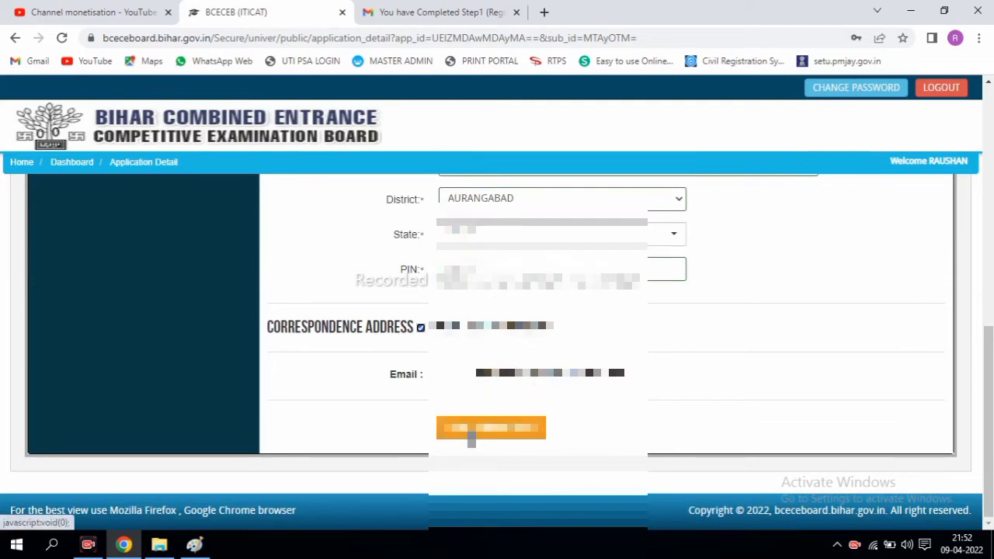
left_click(479, 432)
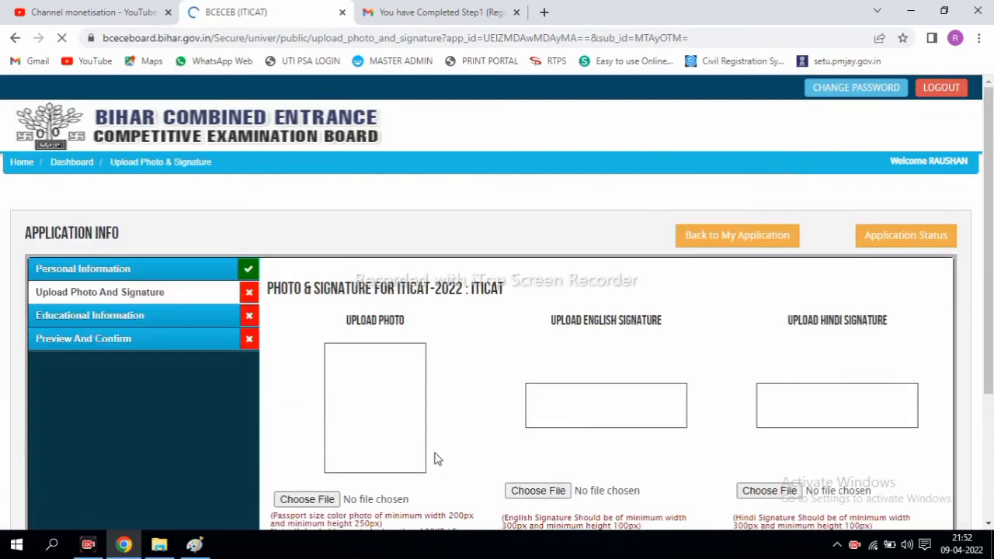
scroll(990, 237, "down", 1)
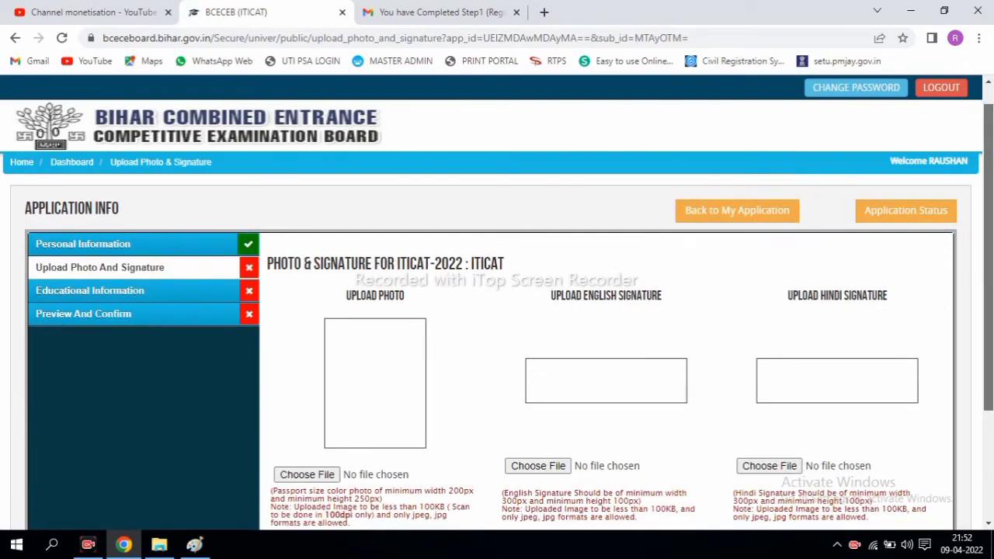
scroll(991, 237, "down", 1)
scroll(989, 304, "down", 1)
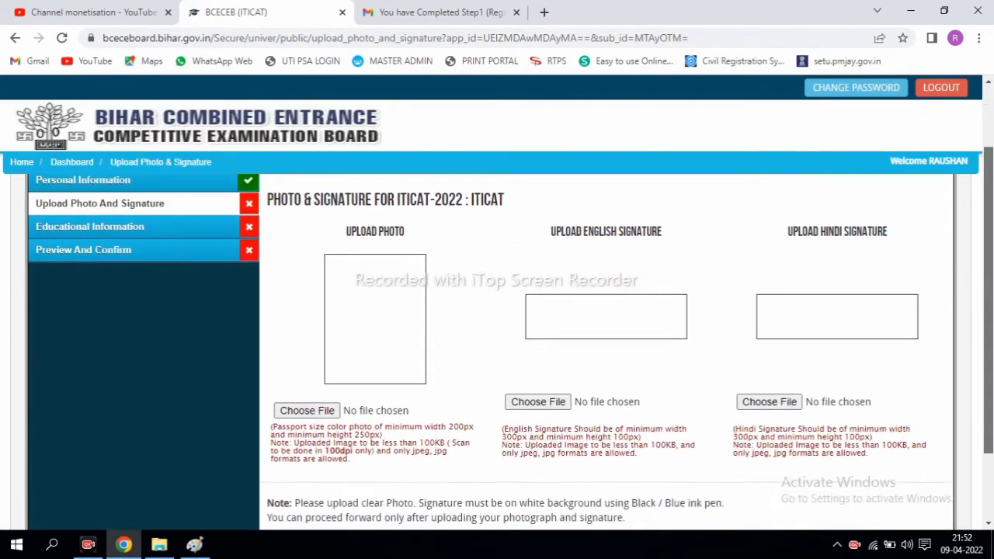
scroll(989, 304, "up", 1)
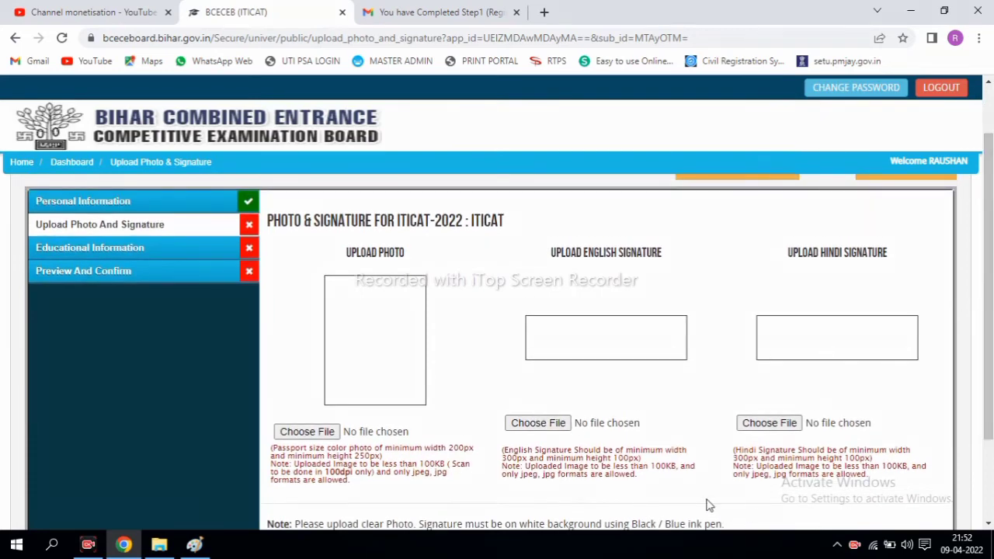
Upload the passport photo, English signature and Hindi signature images into their three slots
mouse_move(307, 272)
left_mouse_down()
mouse_move(346, 298)
mouse_move(439, 395)
left_mouse_up()
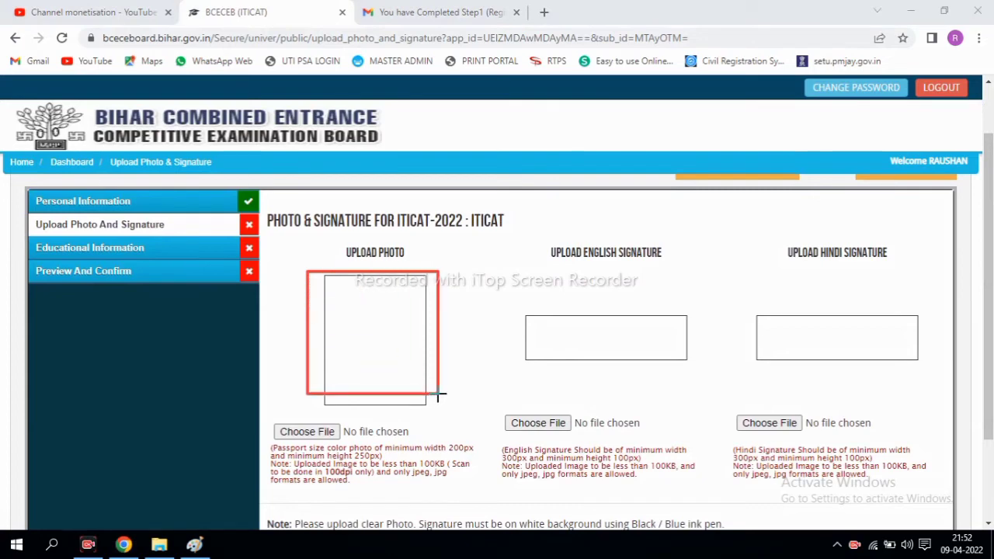
mouse_move(261, 425)
left_mouse_down()
mouse_move(374, 501)
mouse_move(482, 496)
left_mouse_up()
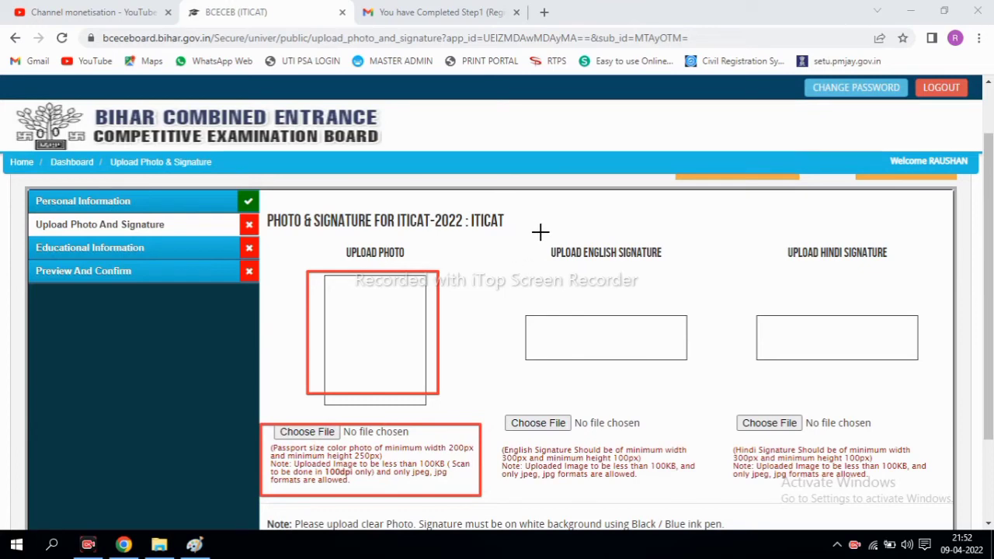
left_click_drag(548, 234, 678, 284)
left_click_drag(501, 313, 698, 368)
mouse_move(496, 410)
left_mouse_down()
mouse_move(606, 455)
mouse_move(652, 500)
mouse_move(707, 487)
left_mouse_up()
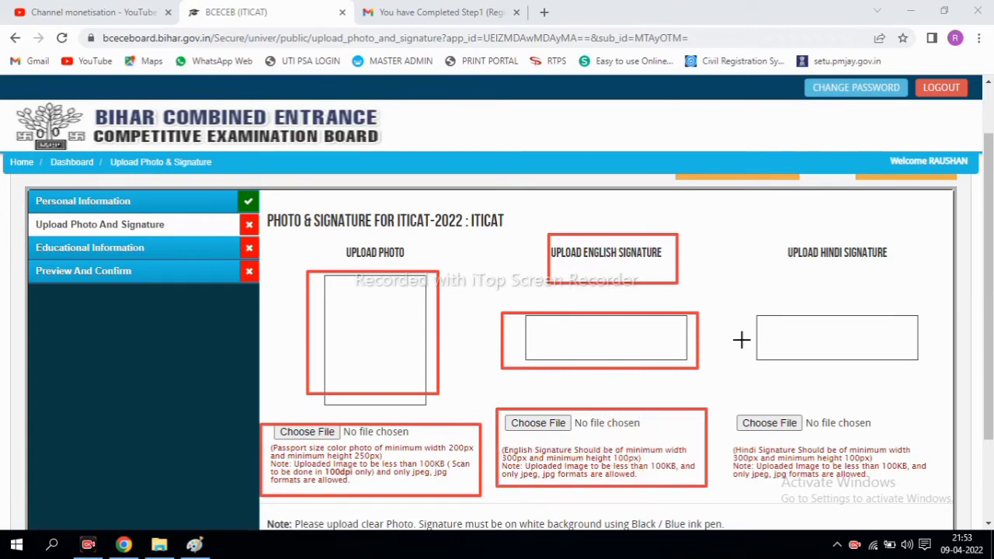
left_click_drag(771, 230, 901, 284)
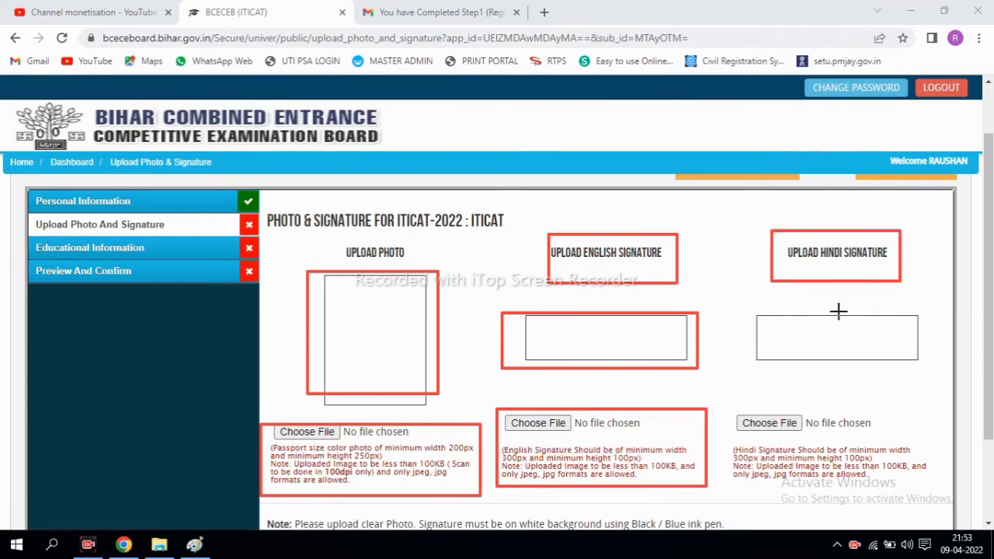
mouse_move(747, 313)
left_mouse_down()
mouse_move(816, 475)
mouse_move(936, 469)
left_mouse_up()
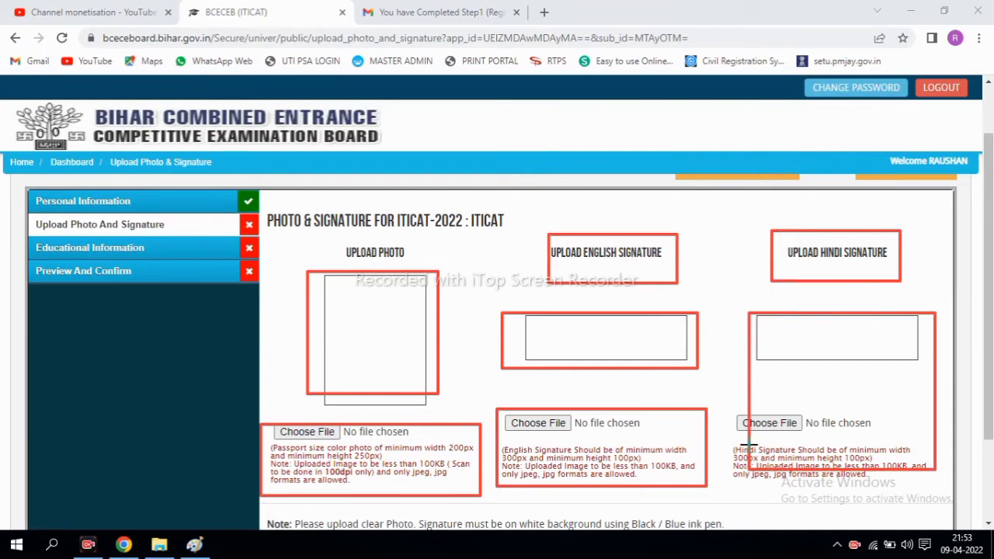
left_click_drag(740, 445, 909, 480)
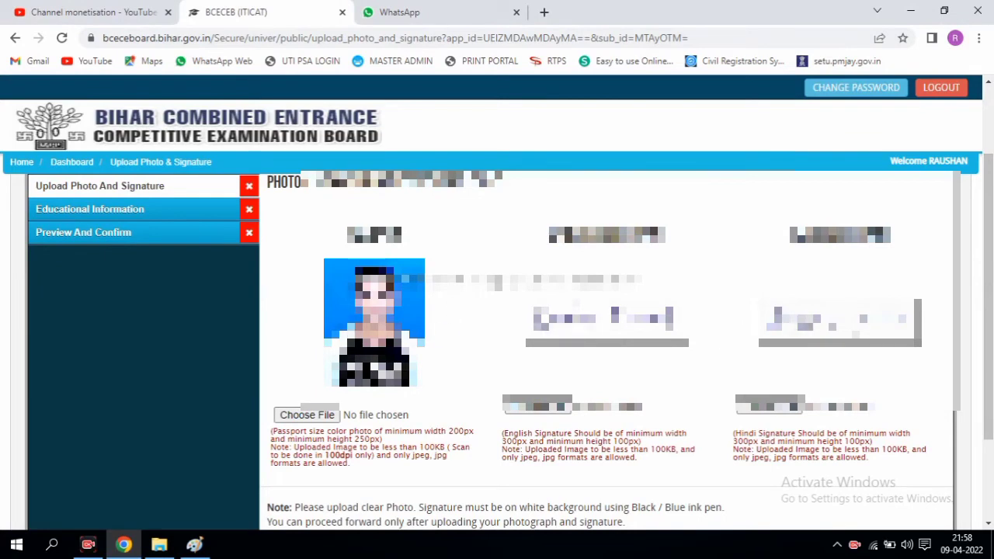
Submit the uploaded photo and signatures to reach the Secondary/Standard X educational form
scroll(807, 323, "down", 2)
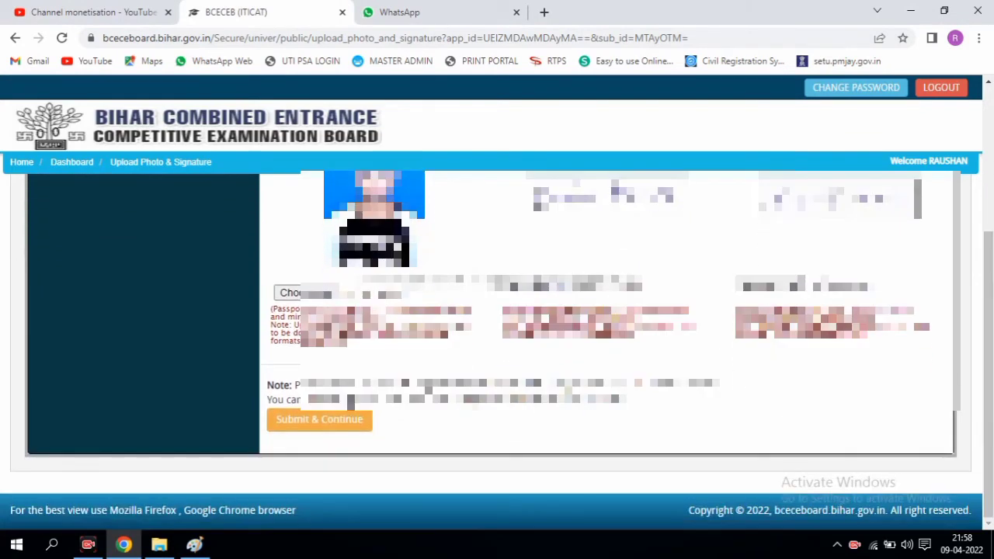
left_click(328, 430)
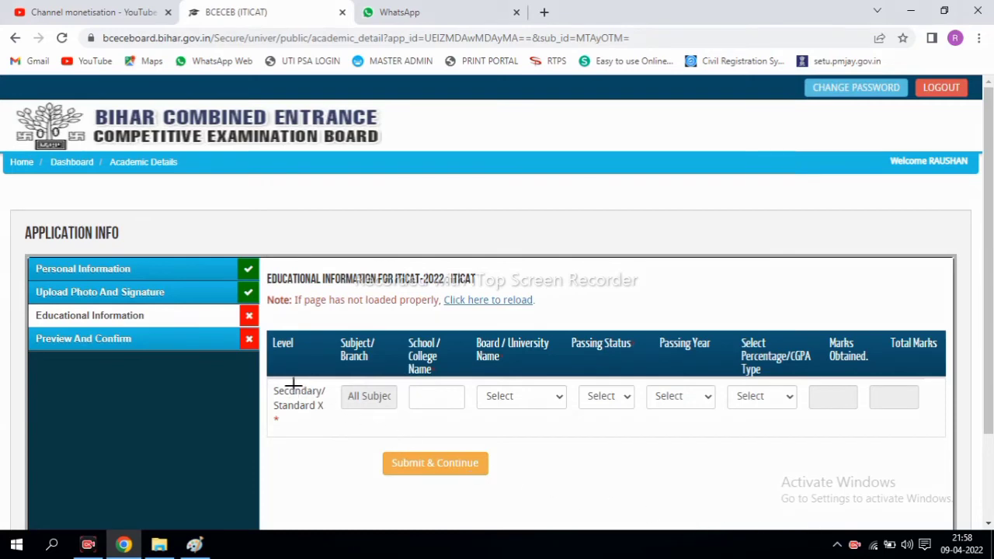
mouse_move(324, 382)
left_mouse_down()
mouse_move(365, 408)
mouse_move(394, 411)
left_mouse_up()
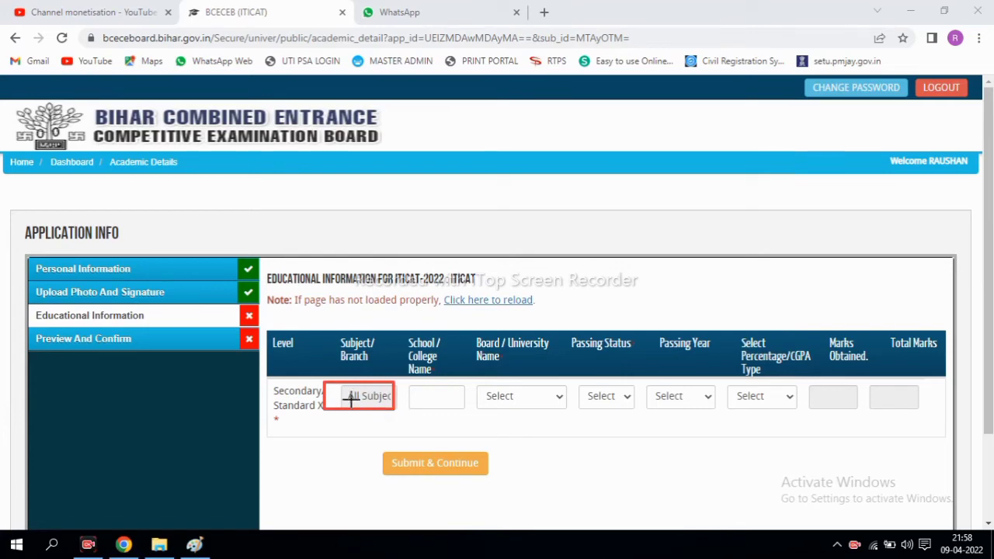
mouse_move(402, 378)
left_mouse_down()
mouse_move(473, 417)
mouse_move(555, 413)
left_mouse_up()
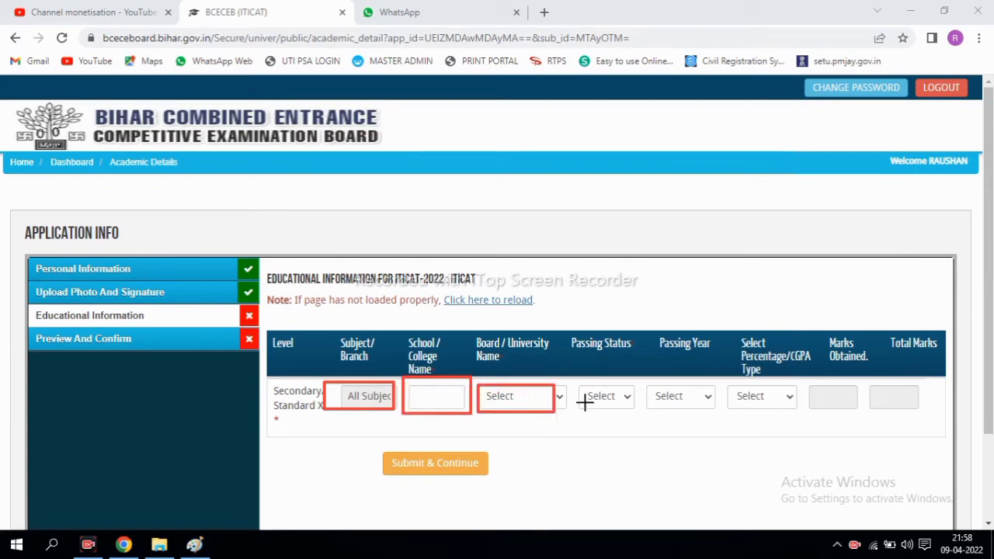
left_click_drag(582, 382, 629, 415)
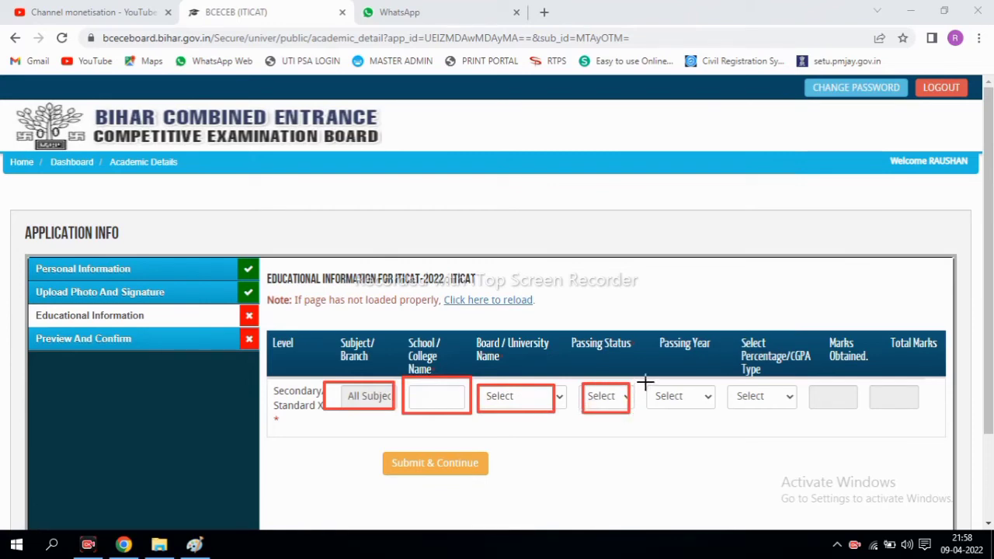
mouse_move(643, 381)
left_mouse_down()
mouse_move(710, 413)
mouse_move(794, 407)
left_mouse_up()
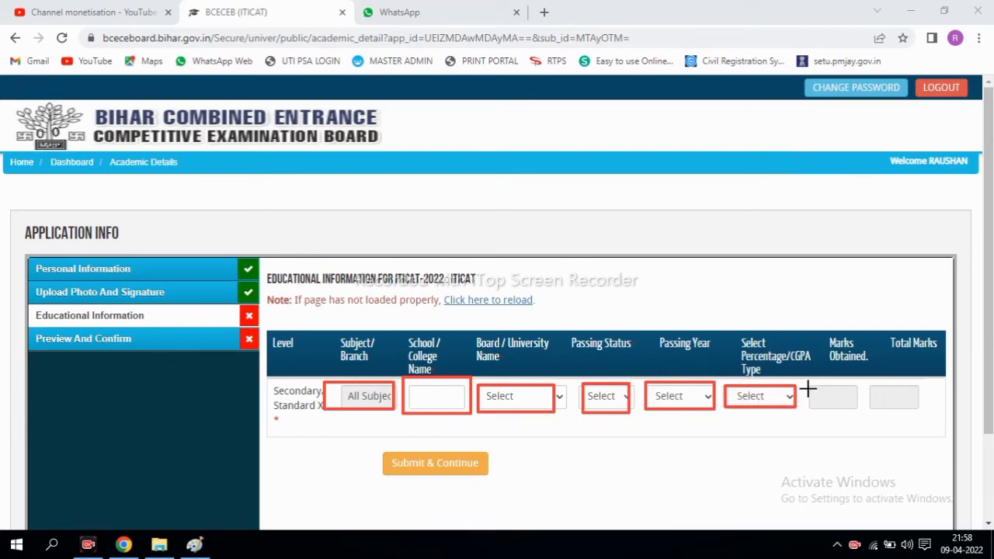
left_click_drag(809, 383, 858, 412)
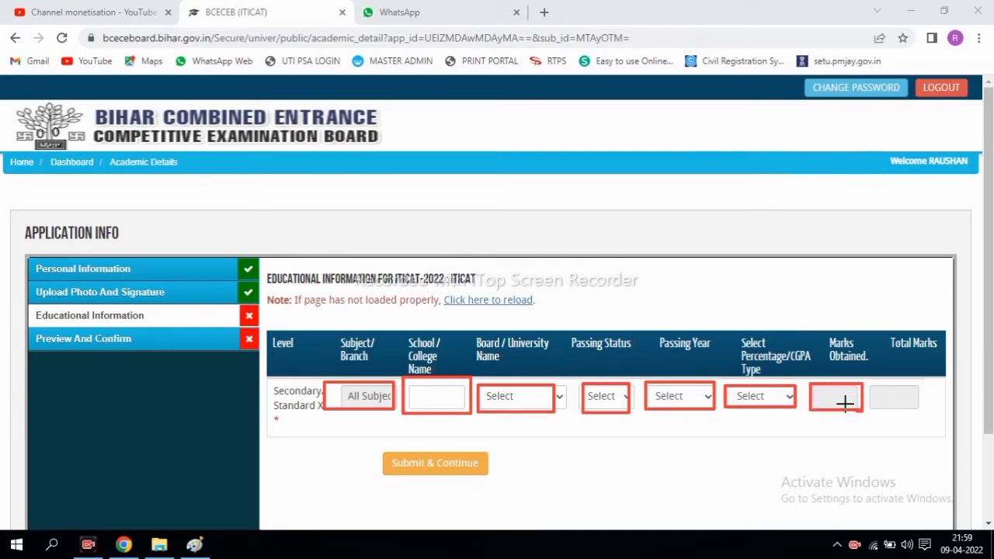
left_click_drag(816, 390, 828, 401)
mouse_move(816, 386)
left_mouse_down()
mouse_move(848, 410)
mouse_move(883, 390)
mouse_move(925, 412)
mouse_move(918, 408)
left_mouse_up()
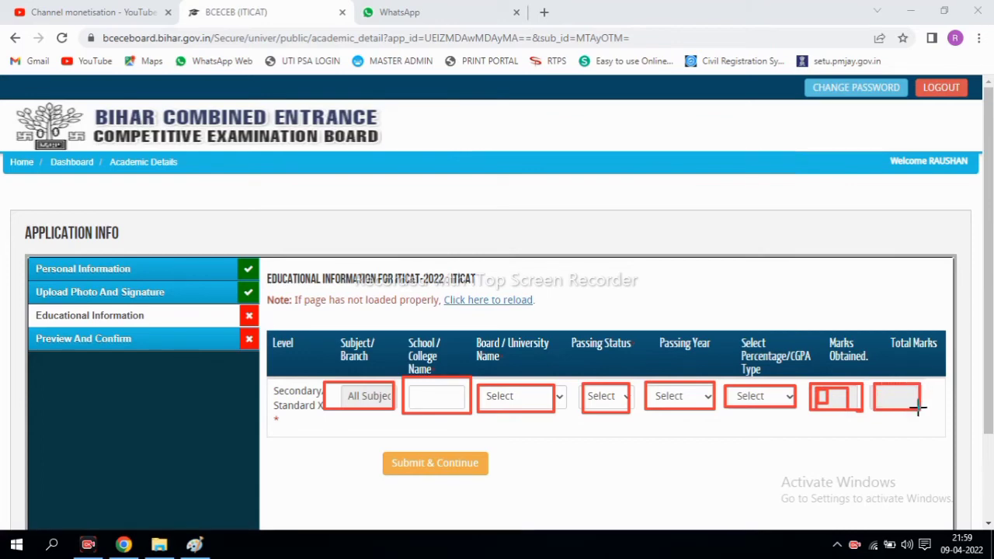
left_click_drag(820, 388, 848, 421)
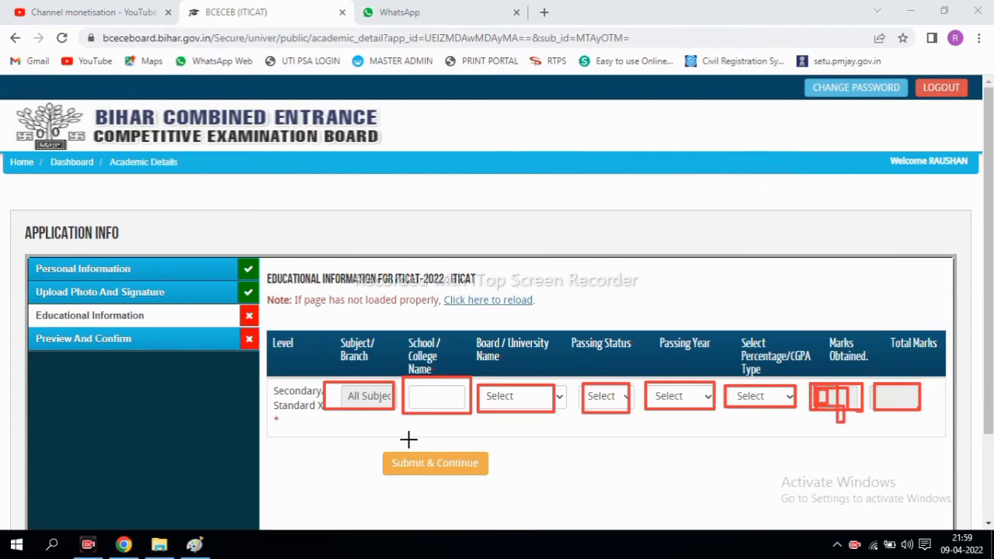
left_click_drag(362, 441, 477, 485)
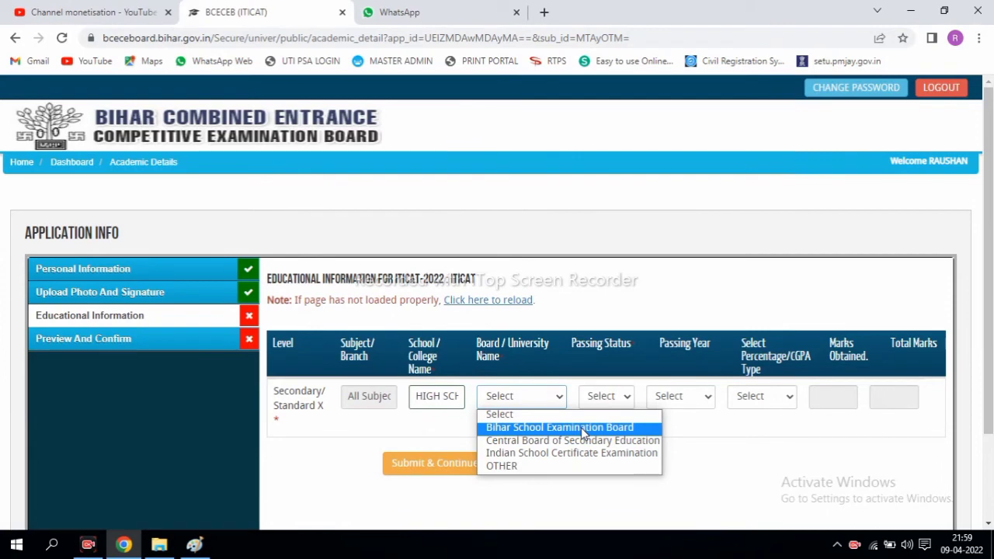
Set the Class X board to Bihar School Examination Board, status Passed, year 2013
left_click(581, 427)
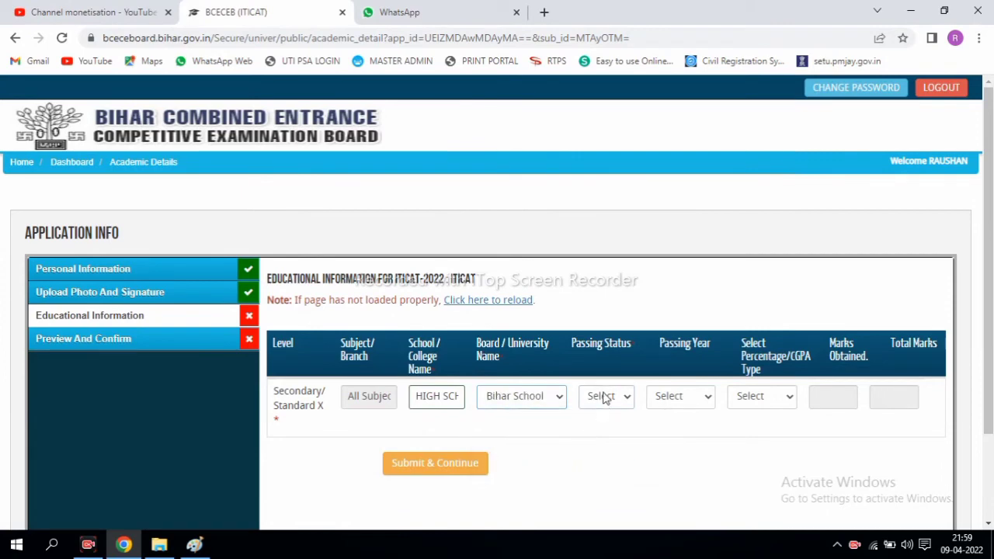
left_click(608, 398)
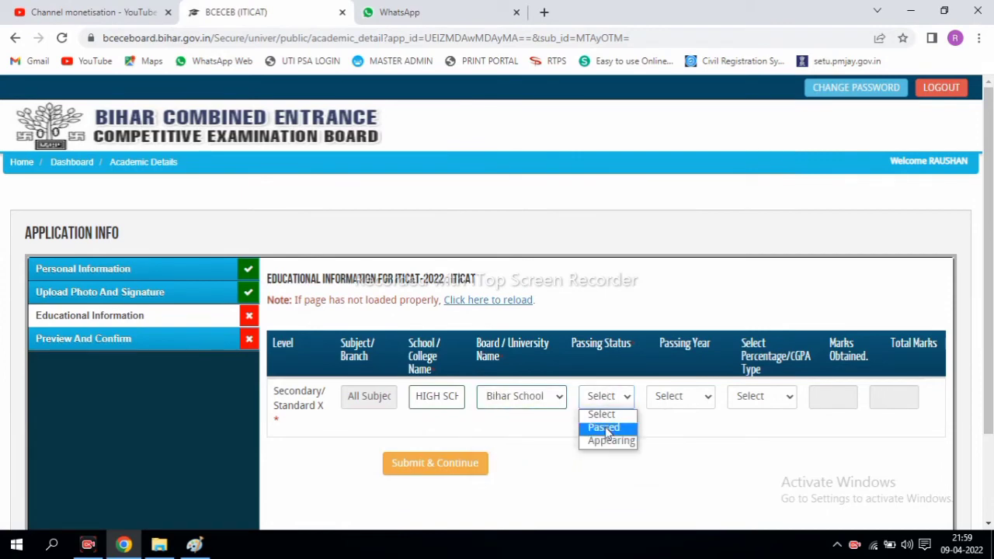
left_click(608, 428)
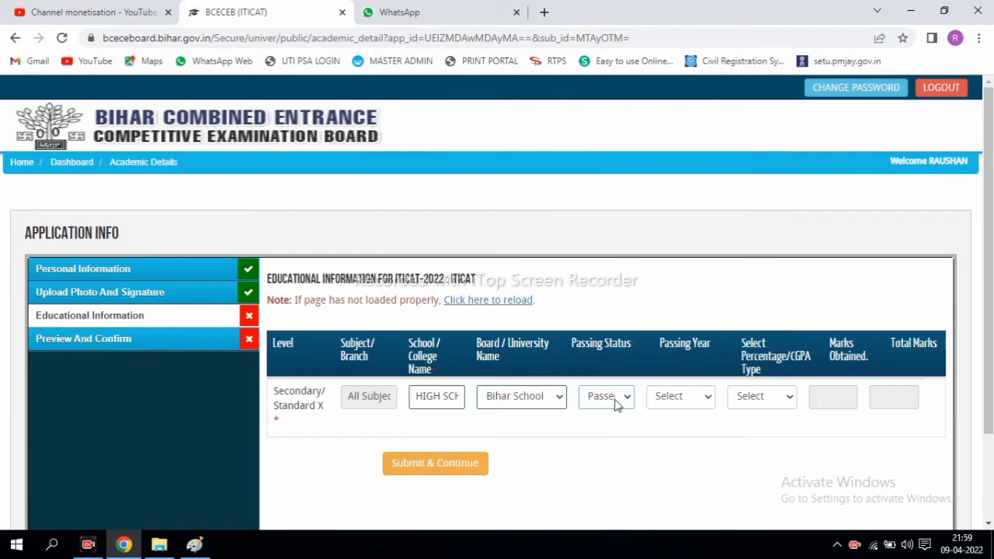
left_click(676, 396)
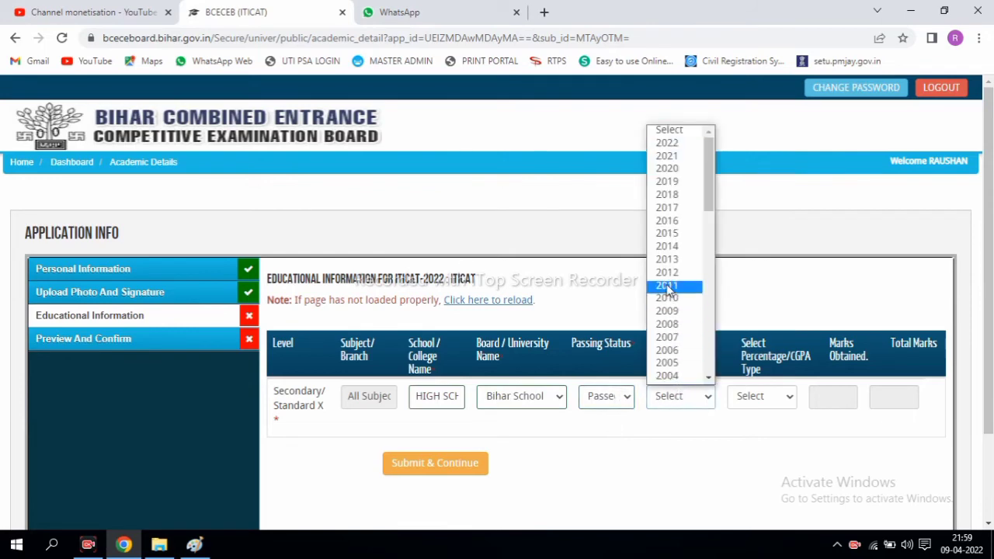
left_click(666, 260)
Enter Percentage marks of 306 out of 500 (61.2%) and submit the Class X details
left_click(767, 397)
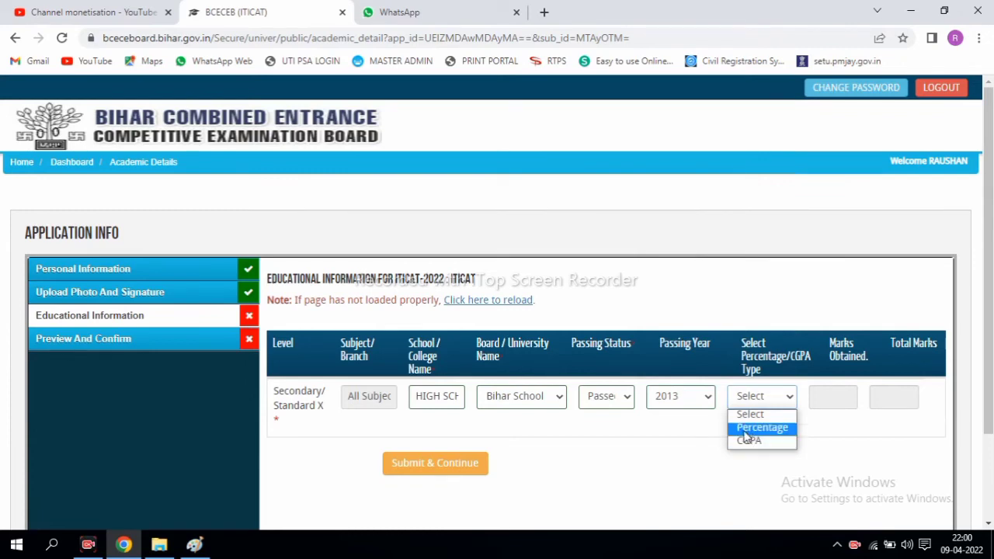
left_click(760, 429)
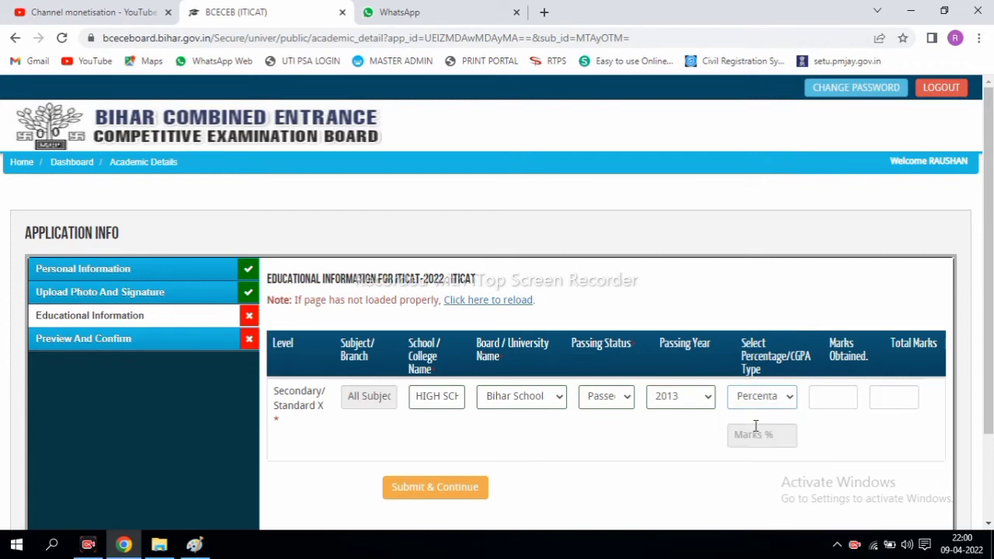
left_click(822, 398)
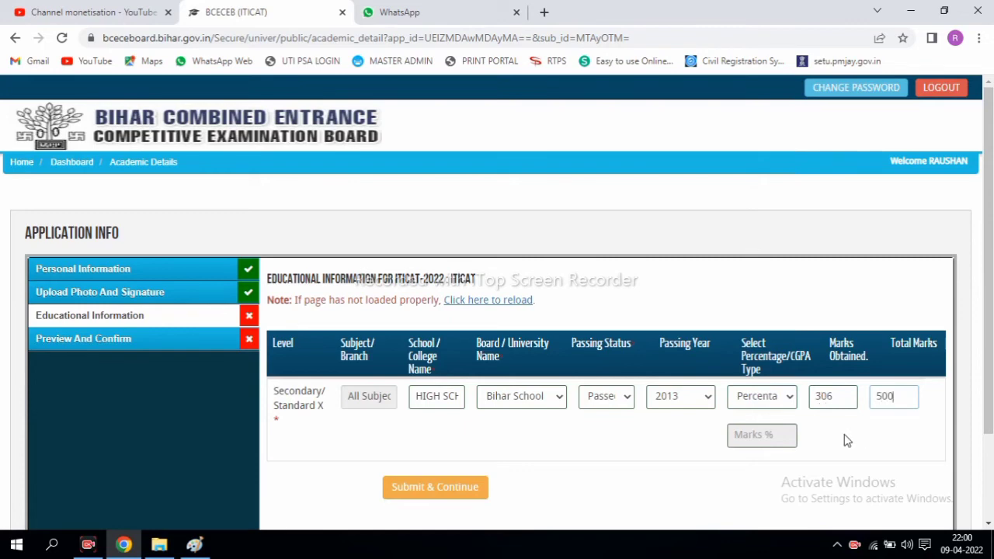
left_click(691, 437)
left_click_drag(730, 434, 749, 437)
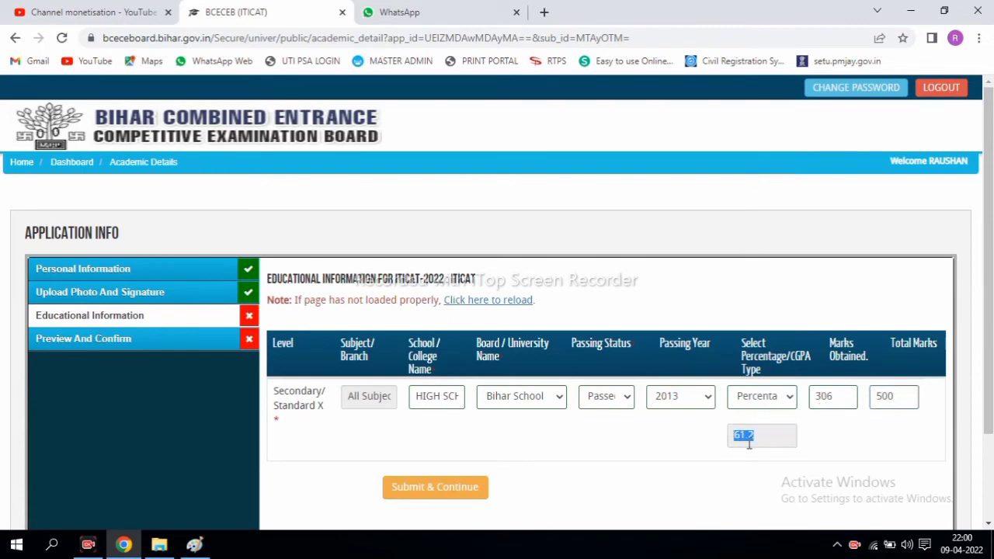
left_click(424, 492)
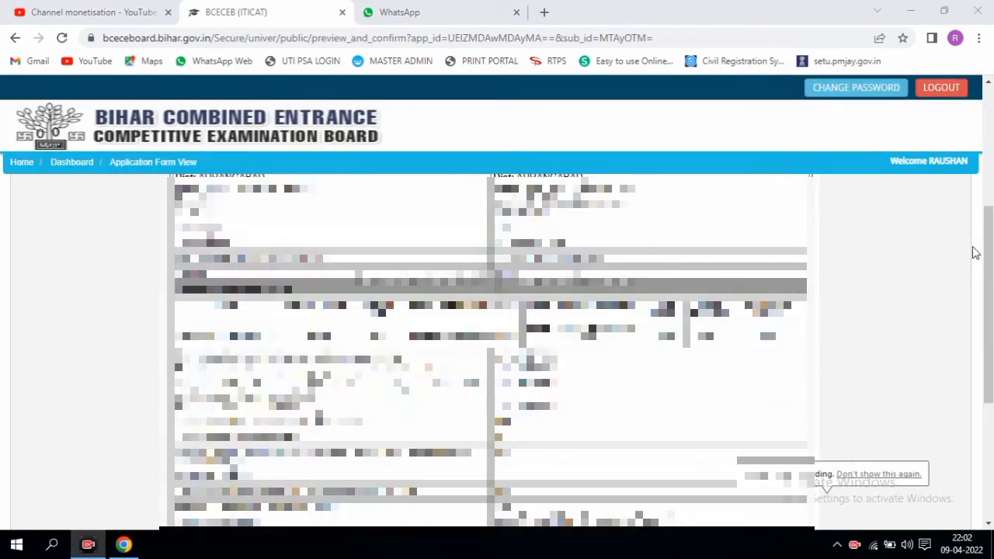
Review the Application Form View preview from the photo down to the final buttons
scroll(988, 310, "up", 3)
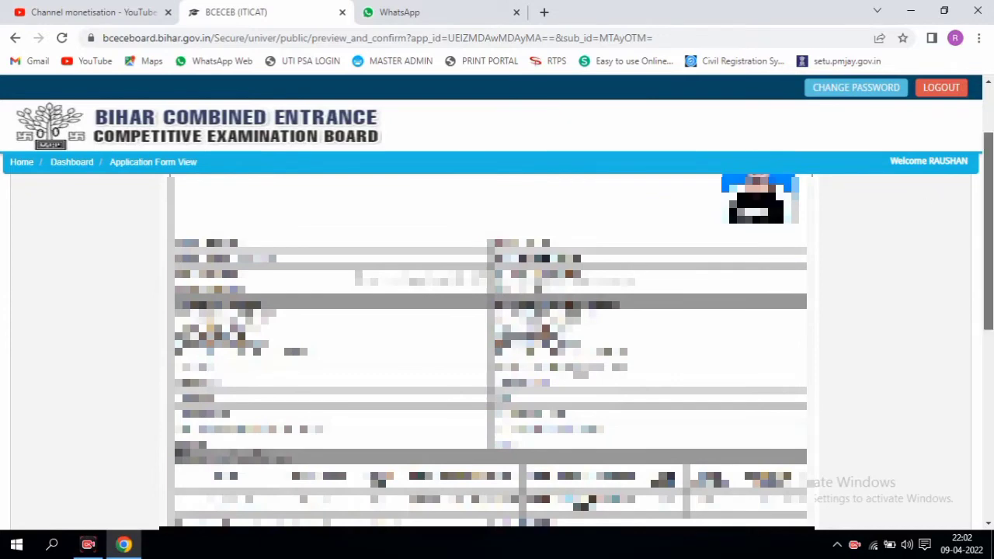
scroll(987, 233, "up", 2)
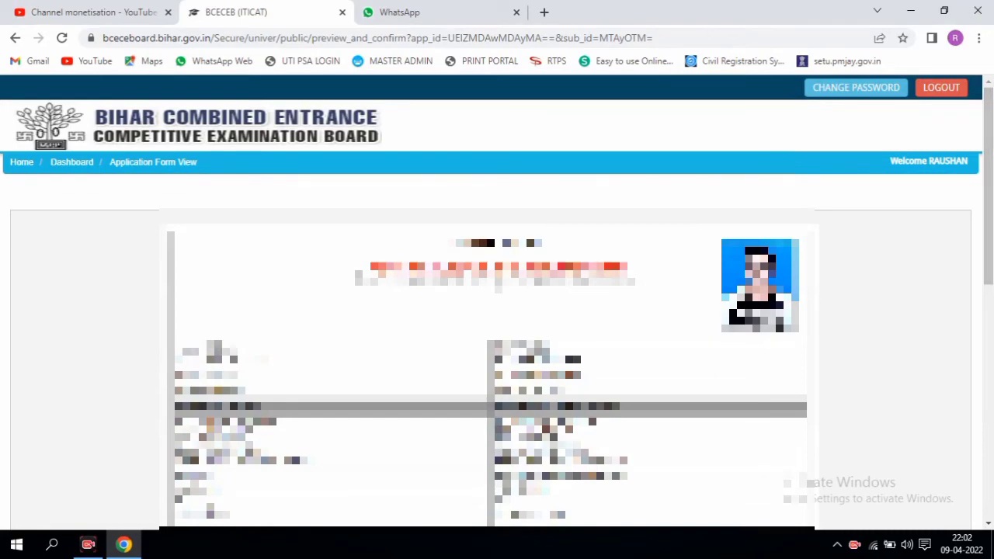
left_click_drag(992, 144, 992, 219)
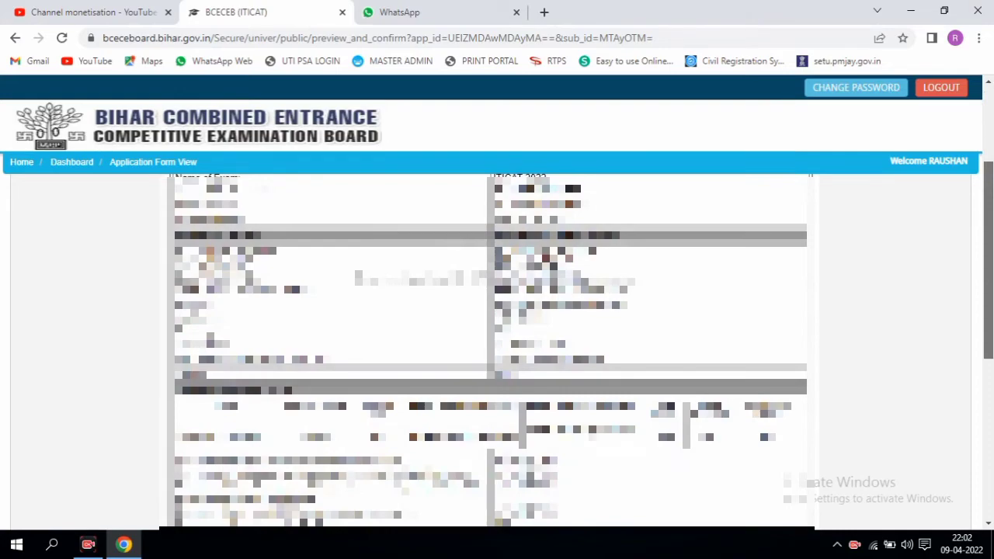
left_click_drag(992, 220, 992, 381)
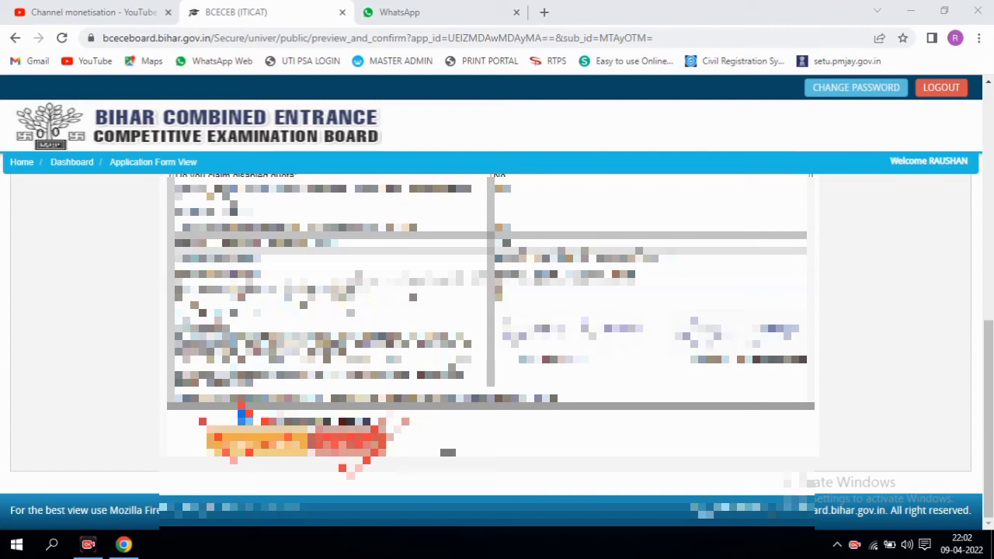
Confirm the application and accept the 'Are You sure' final confirmation
mouse_move(204, 428)
left_mouse_down()
mouse_move(242, 483)
mouse_move(233, 406)
mouse_move(280, 381)
mouse_move(233, 456)
left_mouse_up()
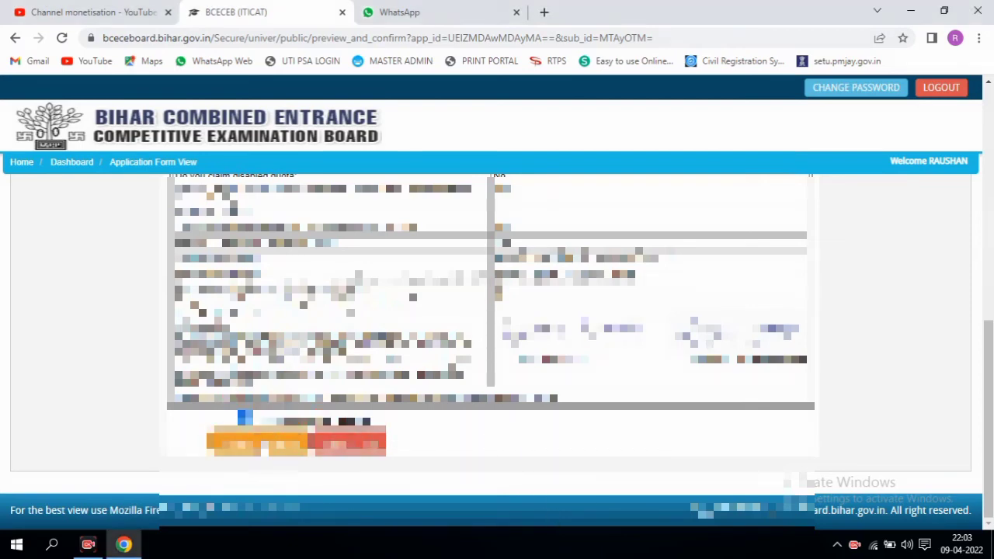
left_click(262, 443)
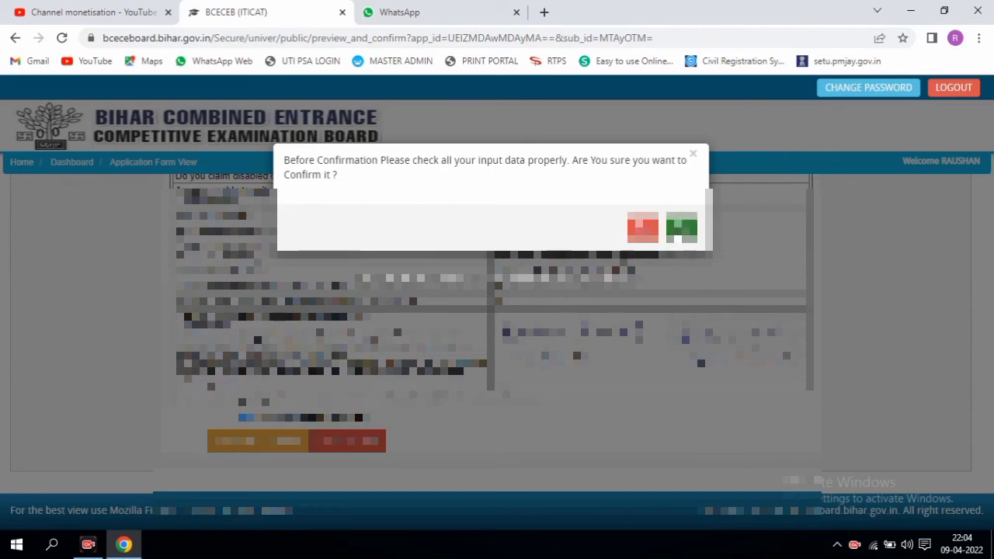
left_click(681, 229)
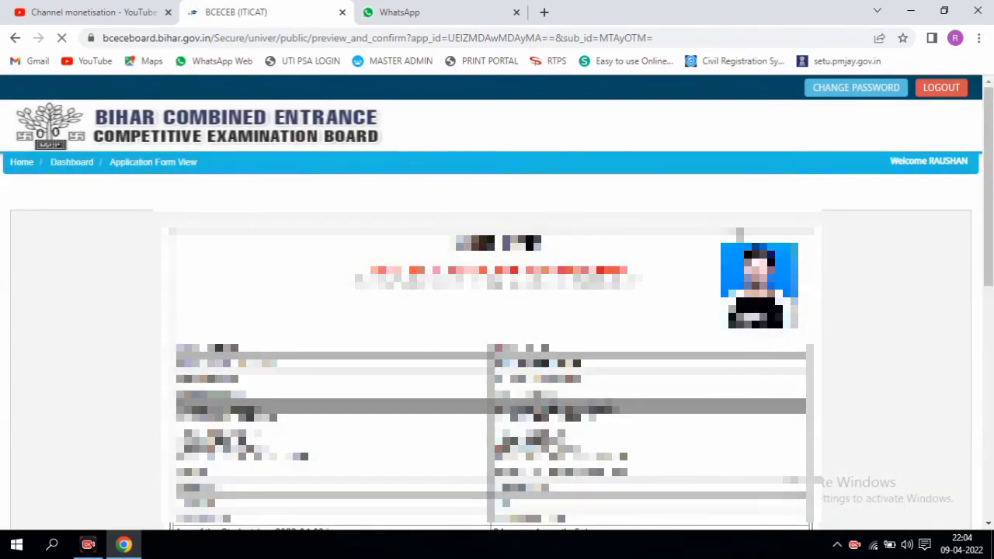